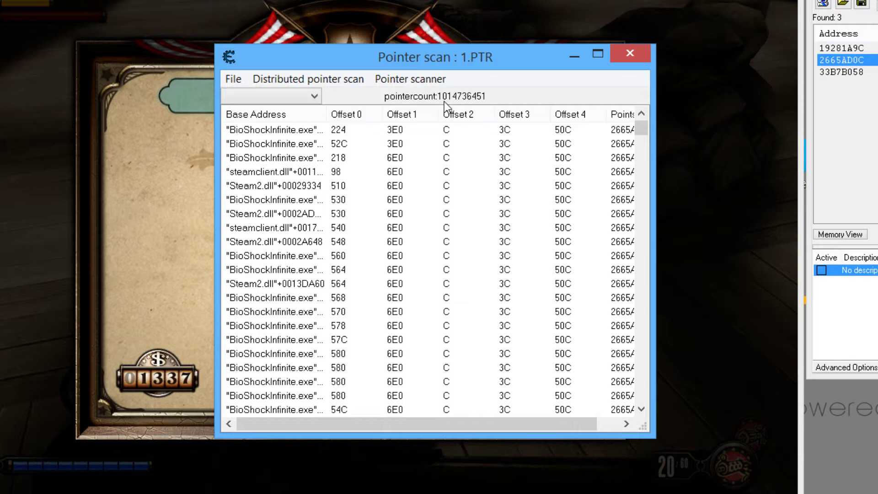
Examine the offsets of the pointers in the 1.PTR pointer scan results and minimise the results window.
drag(461, 64, 461, 59)
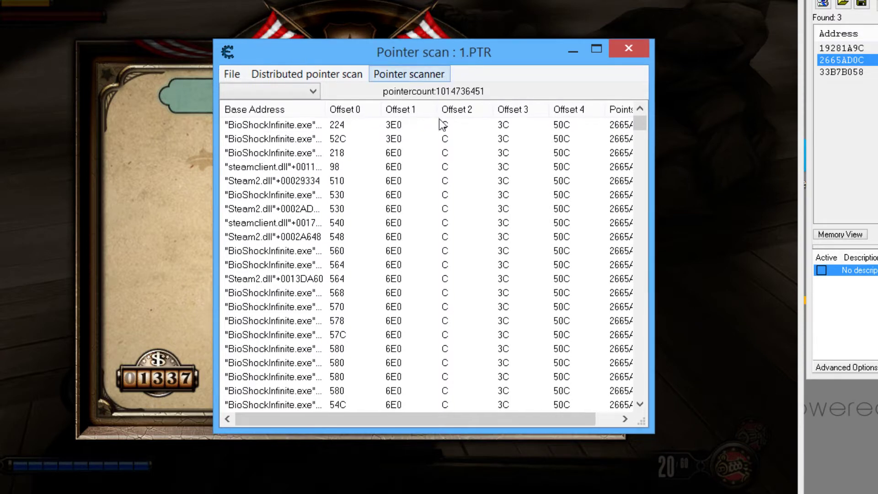
mouse_move(638, 126)
mouse_down()
mouse_move(637, 334)
mouse_move(629, 149)
mouse_move(639, 122)
mouse_up()
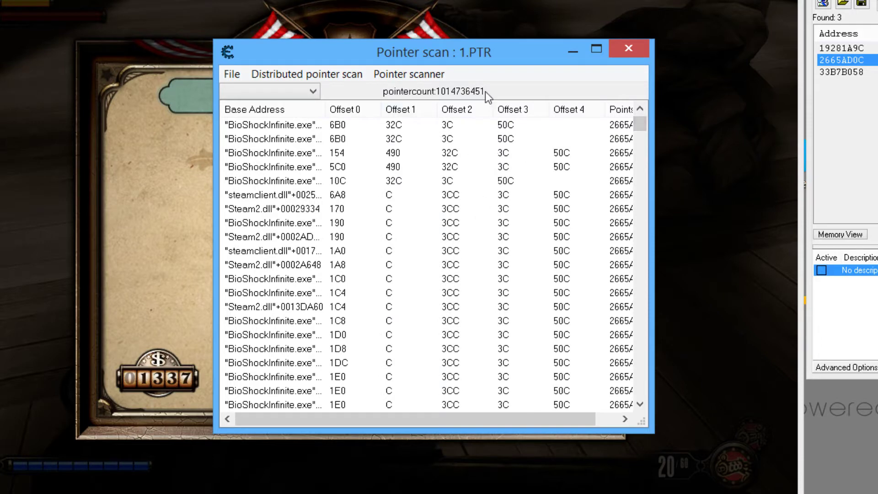
drag(454, 57, 477, 55)
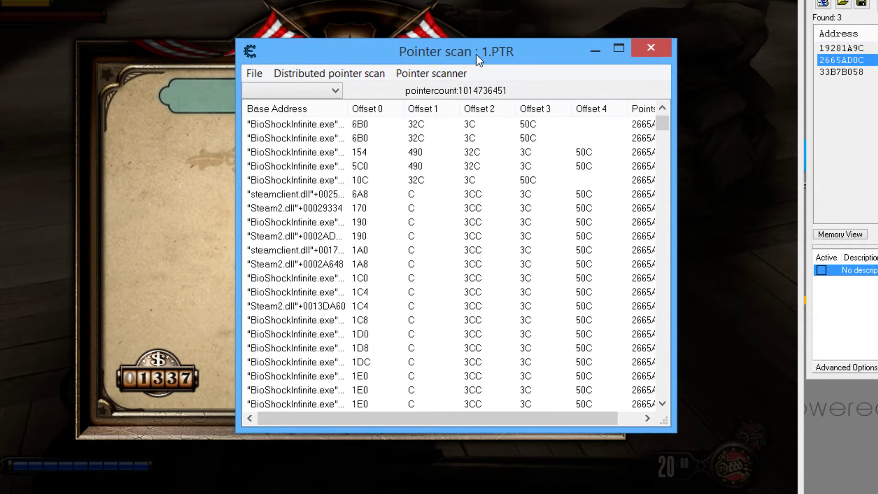
click(490, 124)
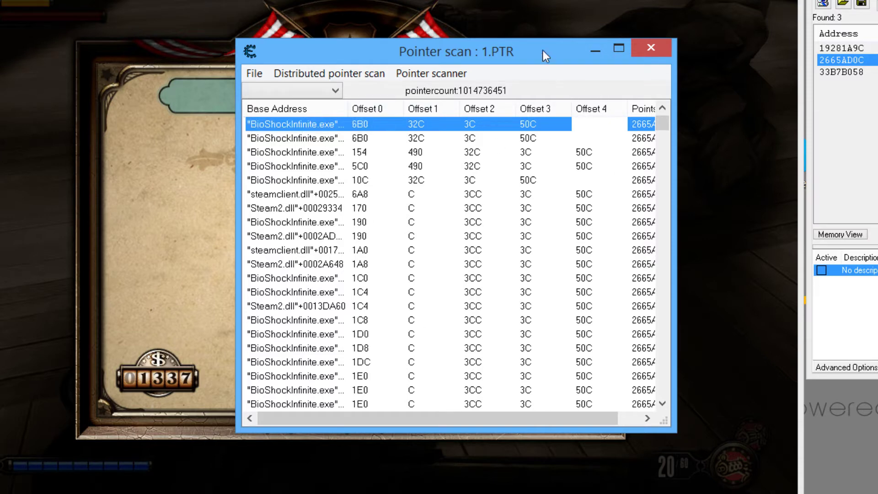
drag(563, 55, 569, 71)
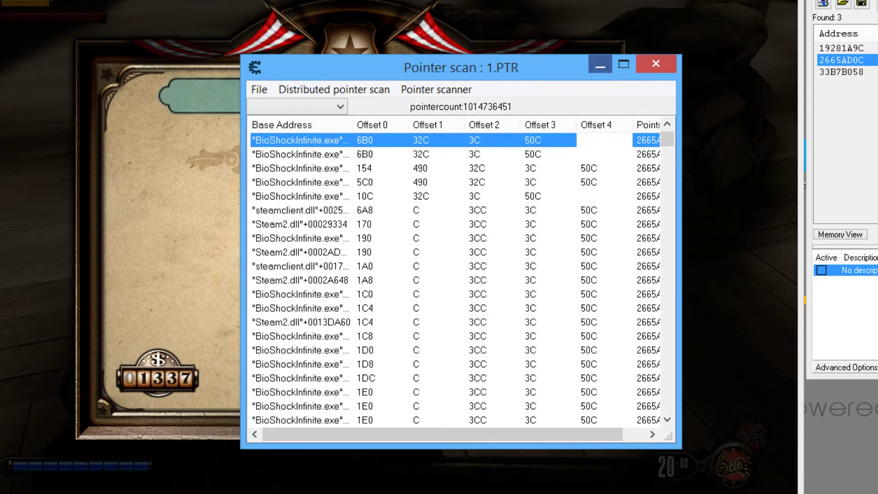
click(600, 67)
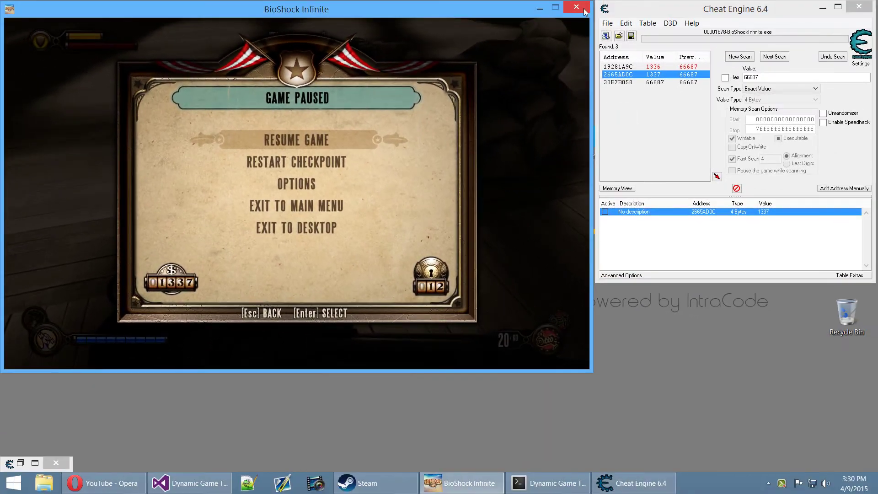
Close BioShock Infinite and reset Cheat Engine for a new scan with an empty search value.
click(585, 13)
drag(703, 13, 689, 31)
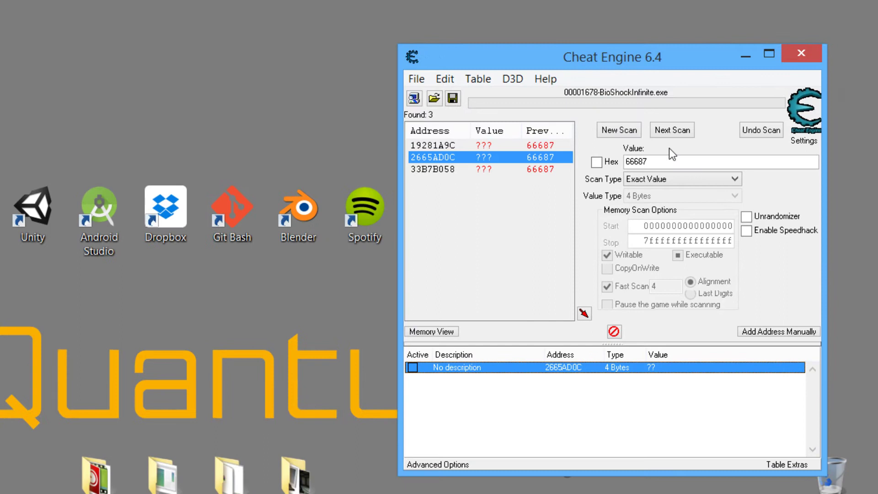
click(614, 132)
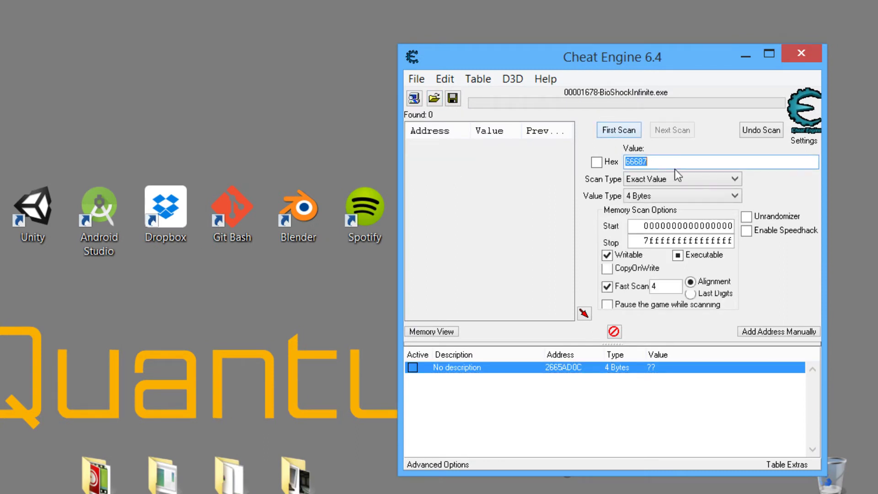
key(BackSpace)
click(602, 395)
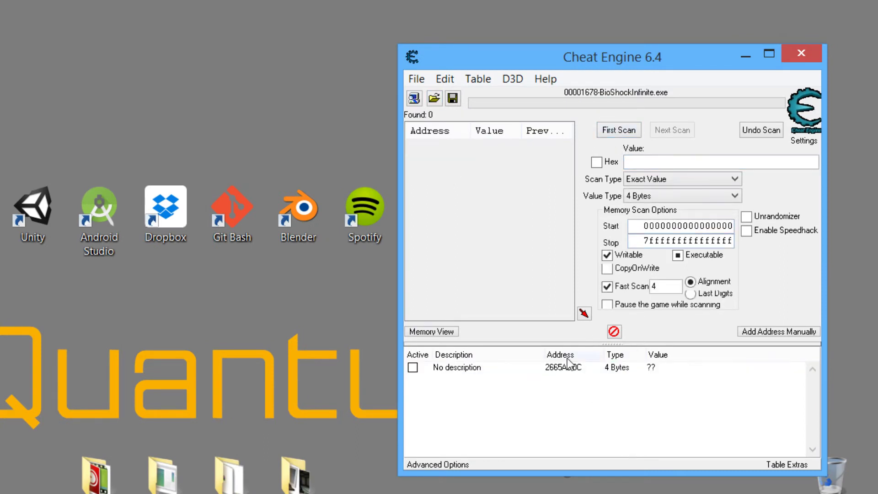
click(535, 371)
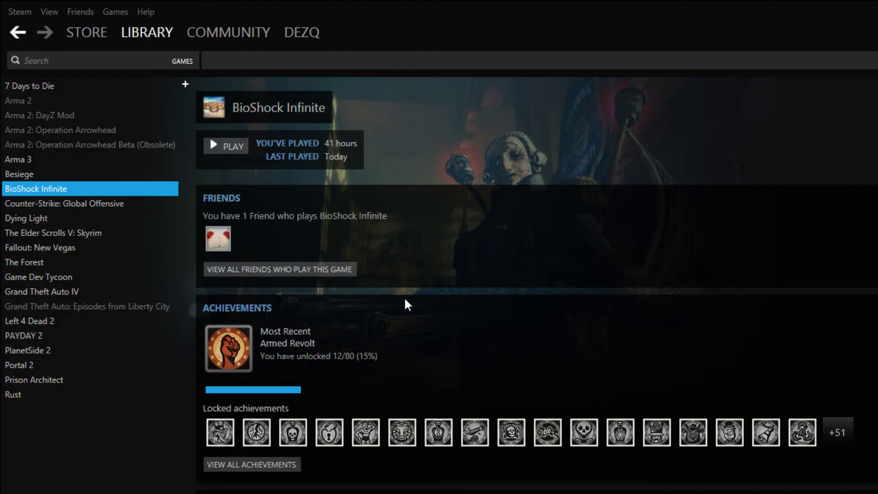
Launch BioShock Infinite from the Steam library and continue the saved main game.
click(229, 145)
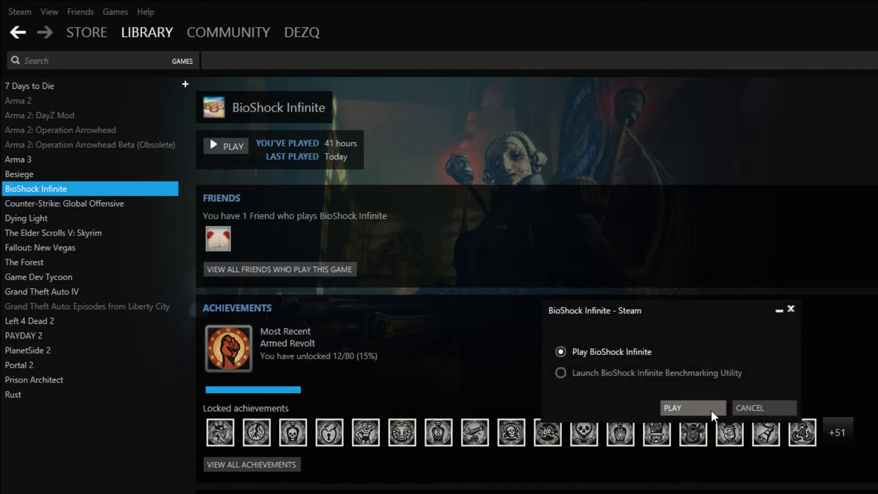
click(691, 407)
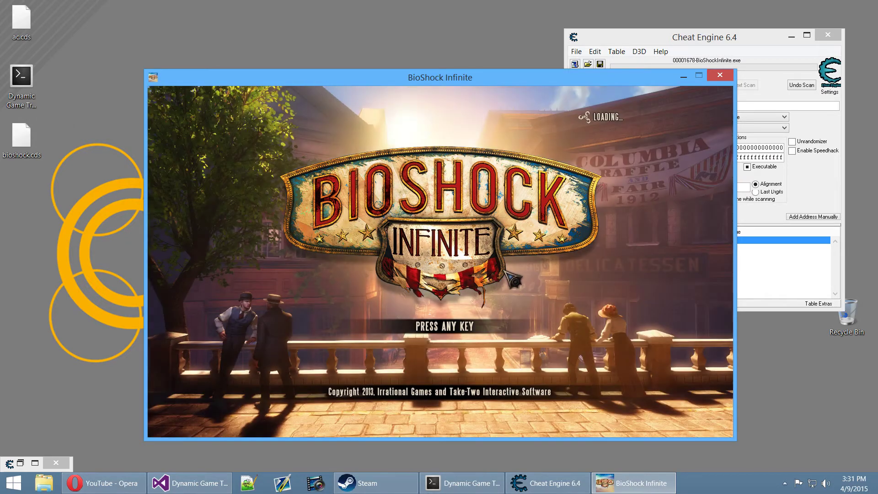
key(Return)
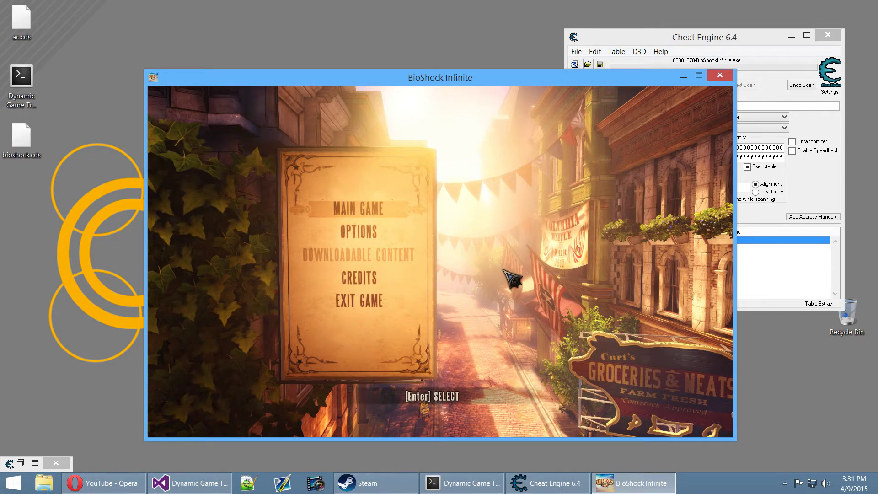
click(410, 214)
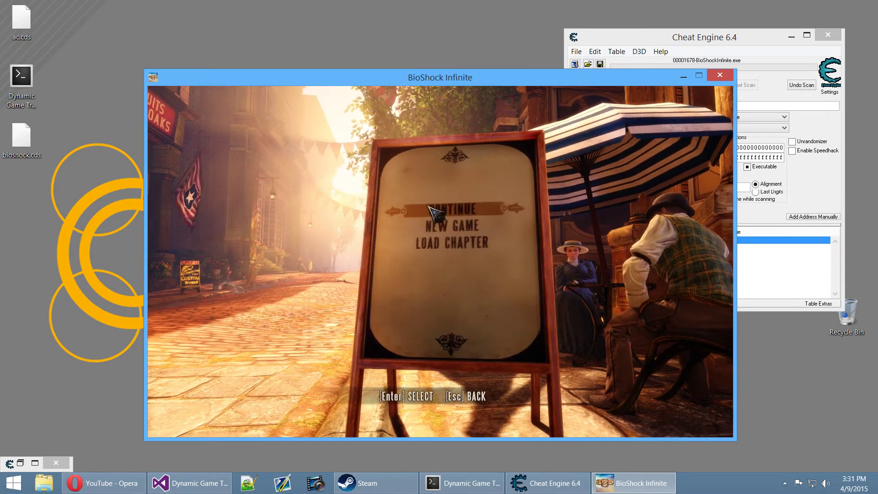
click(410, 215)
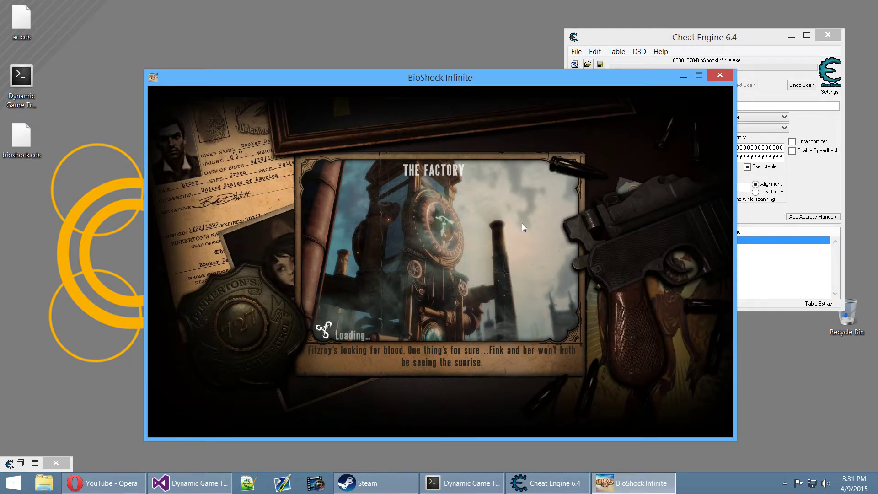
Arrange the game and Cheat Engine windows side by side and pause the loaded game.
drag(503, 78, 358, 12)
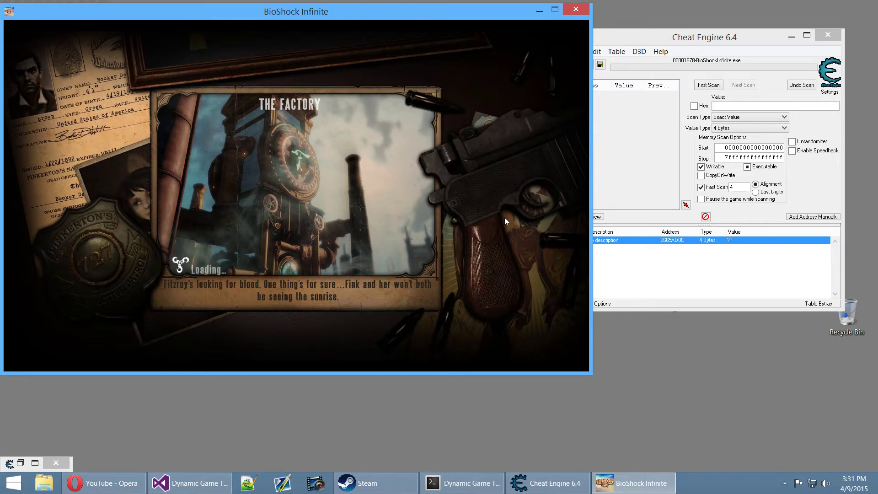
drag(692, 41, 725, 33)
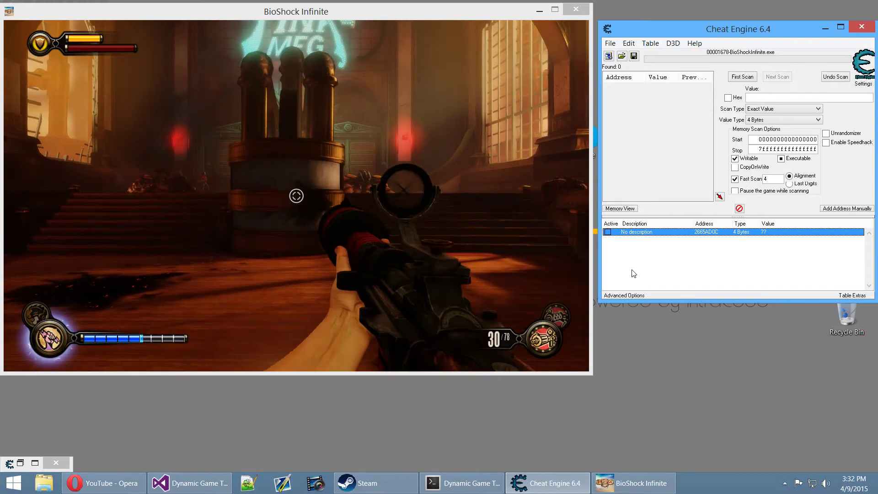
click(633, 483)
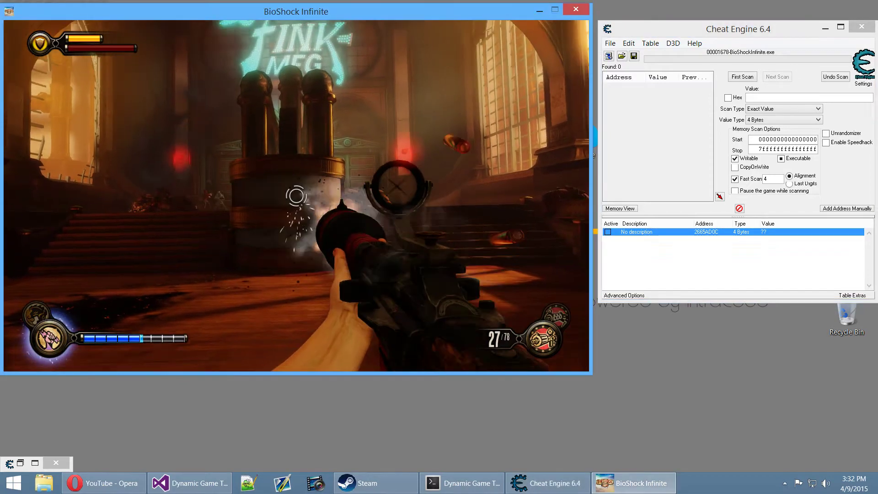
key(Escape)
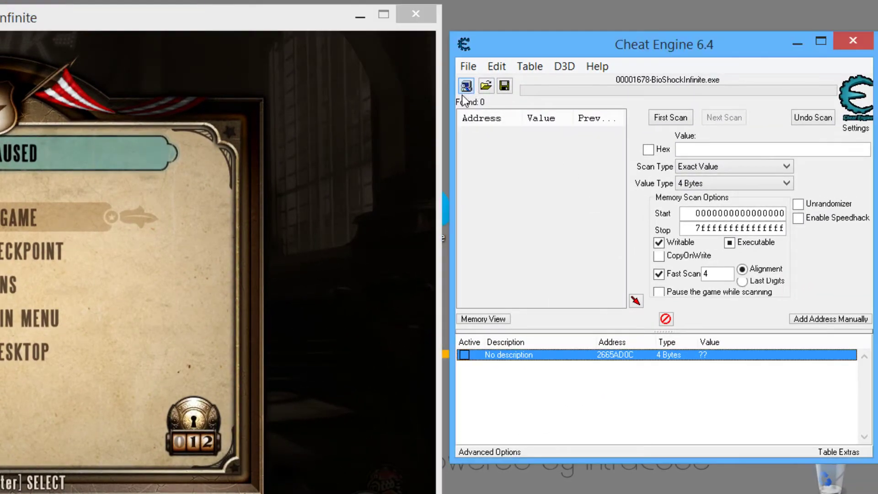
Attach Cheat Engine to the relaunched BioShockInfinite.exe process, keeping the address list, and delete the old address entry from it.
click(465, 87)
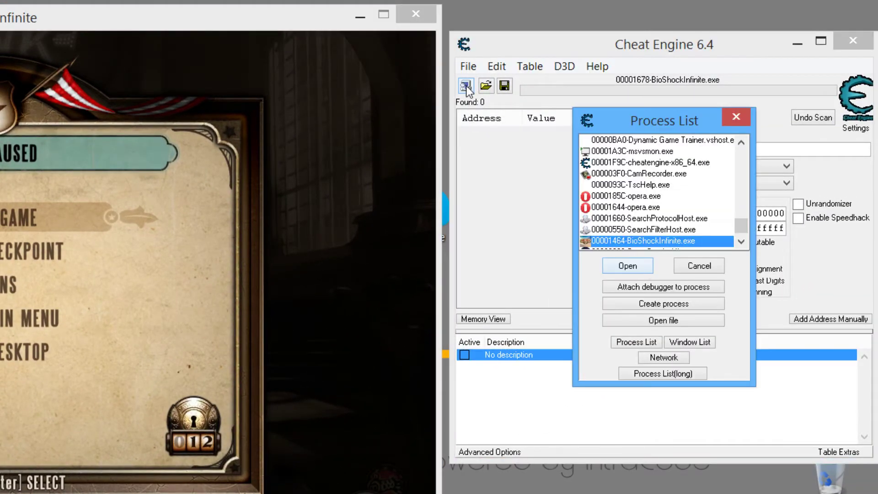
double_click(634, 240)
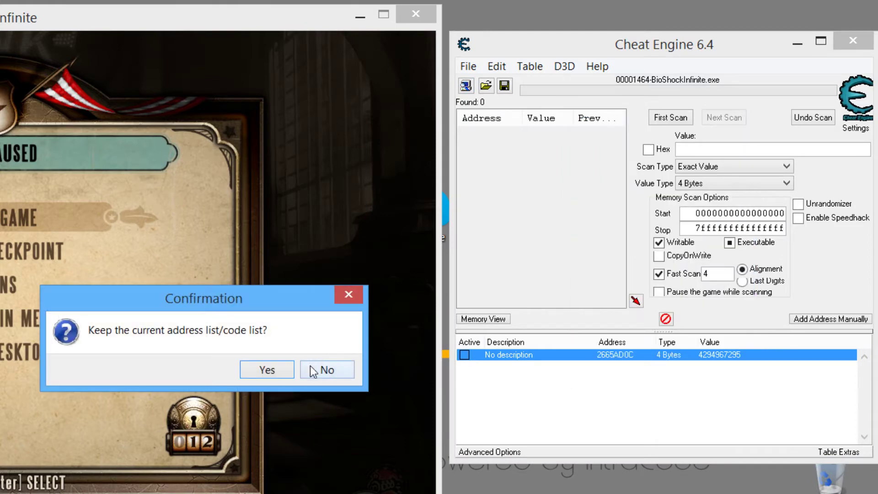
click(286, 371)
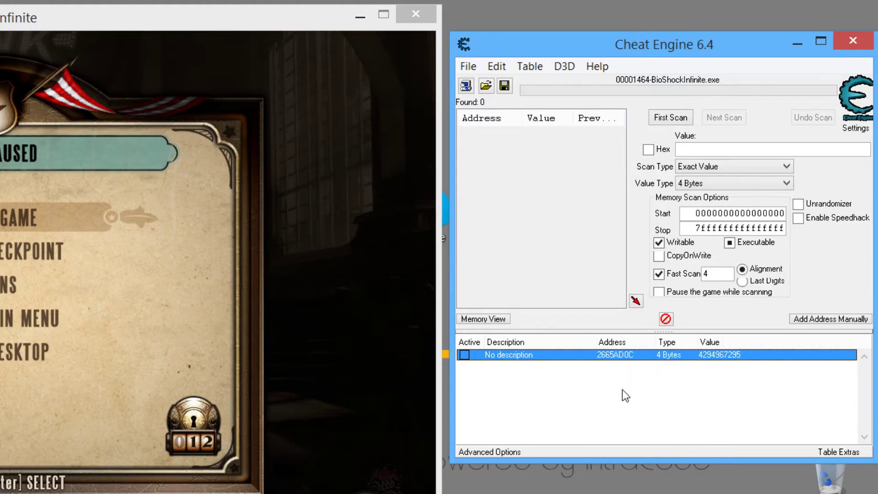
key(Delete)
key(Return)
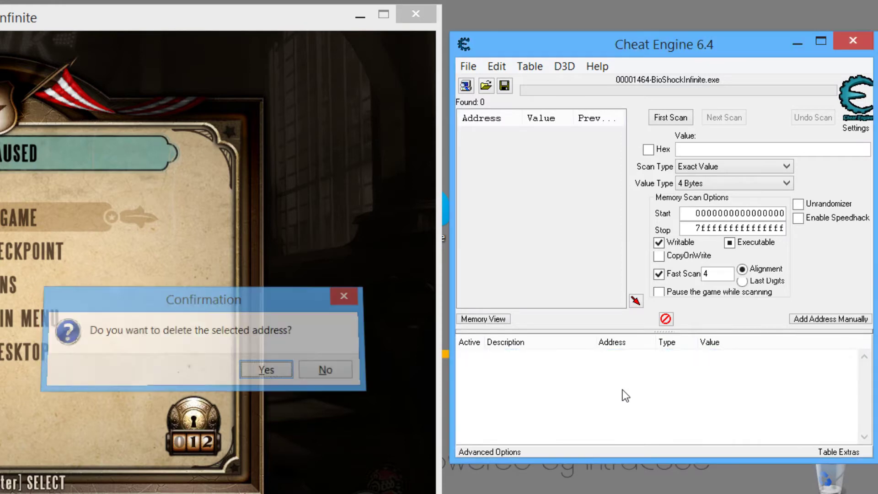
Run a first scan for the exact 4-byte value 66662 and add address 2685210C to the address list.
click(679, 147)
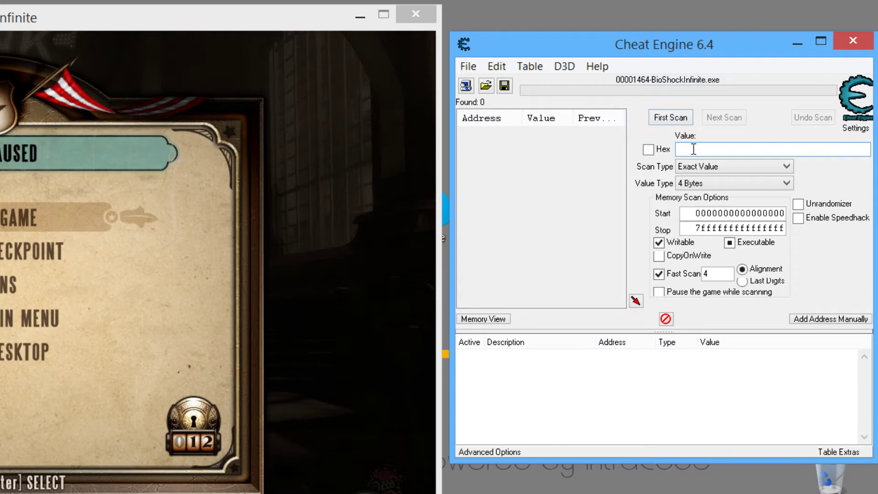
text(66662)
click(658, 118)
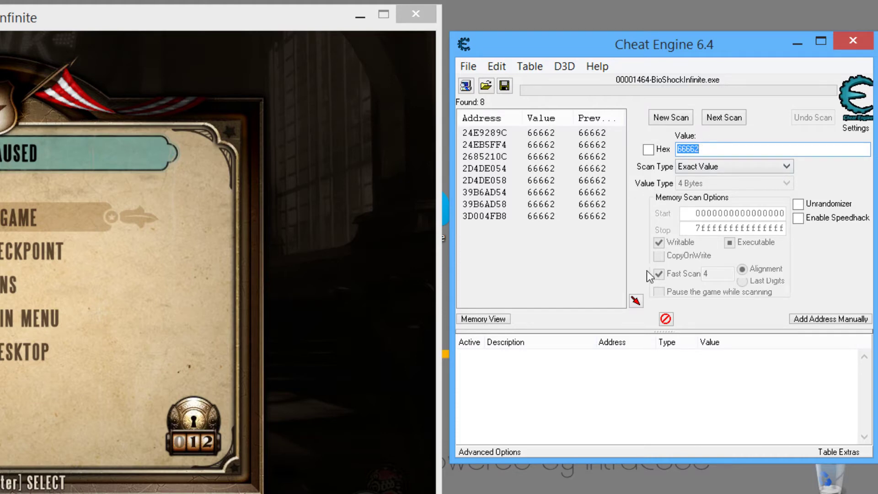
double_click(578, 158)
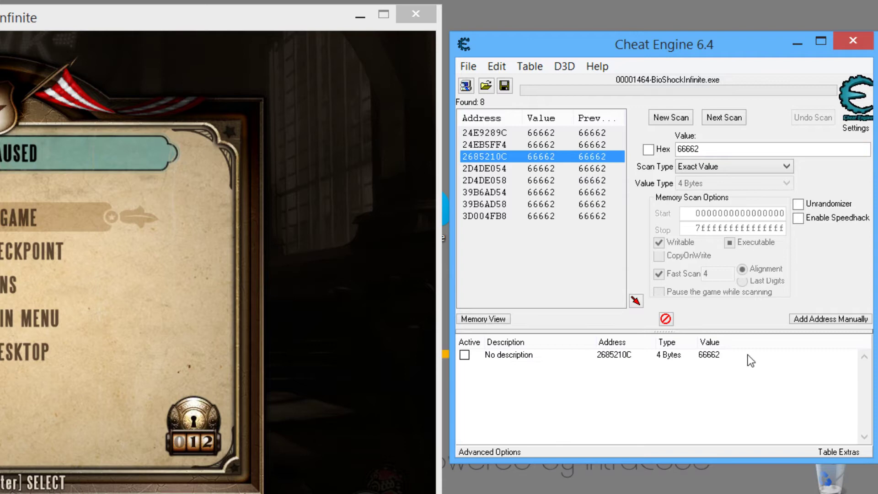
Set the value of address 2685210C to 1337 and reopen the game's pause menu to refresh the money counter.
double_click(731, 355)
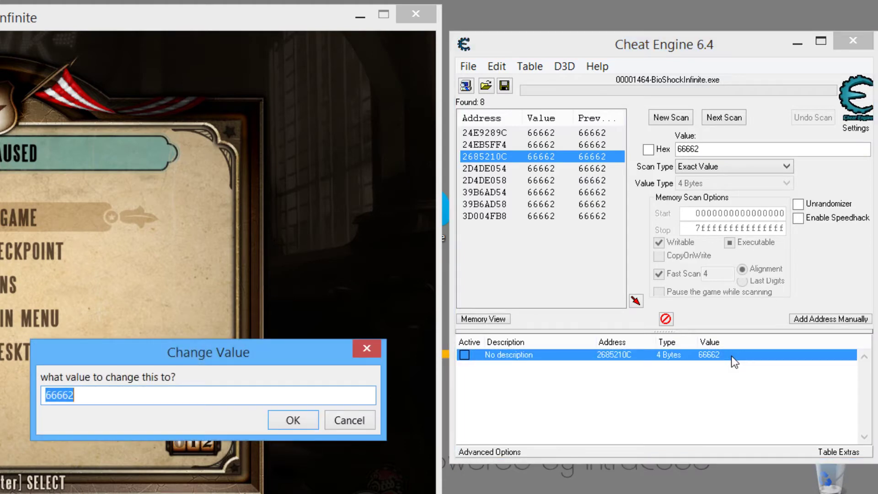
text(1337)
key(Return)
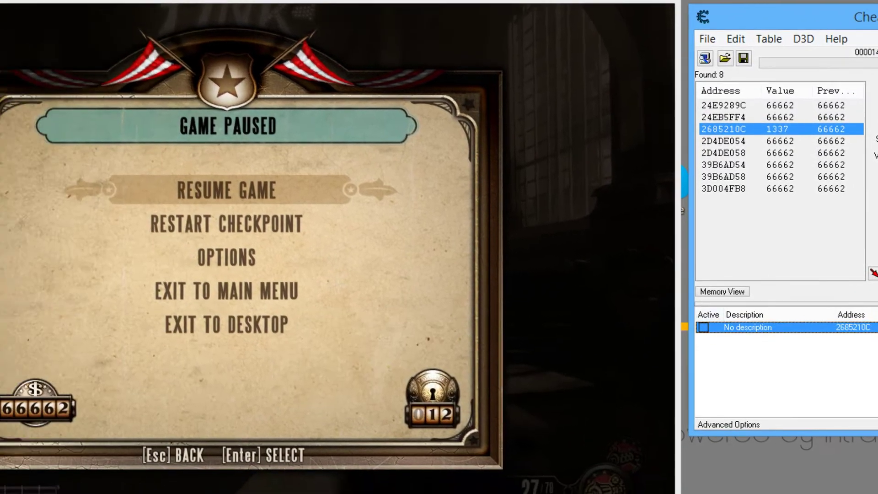
key(Escape)
key(Escape)
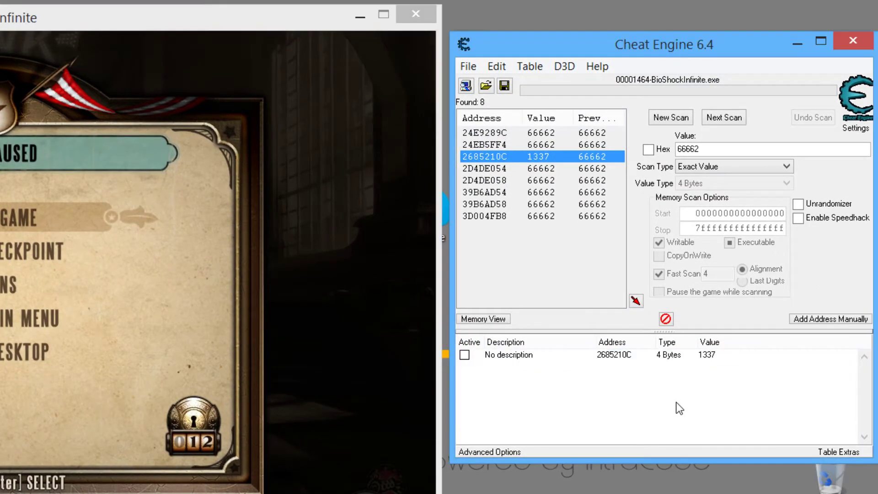
click(548, 144)
click(549, 156)
click(551, 146)
click(548, 157)
drag(695, 145, 723, 143)
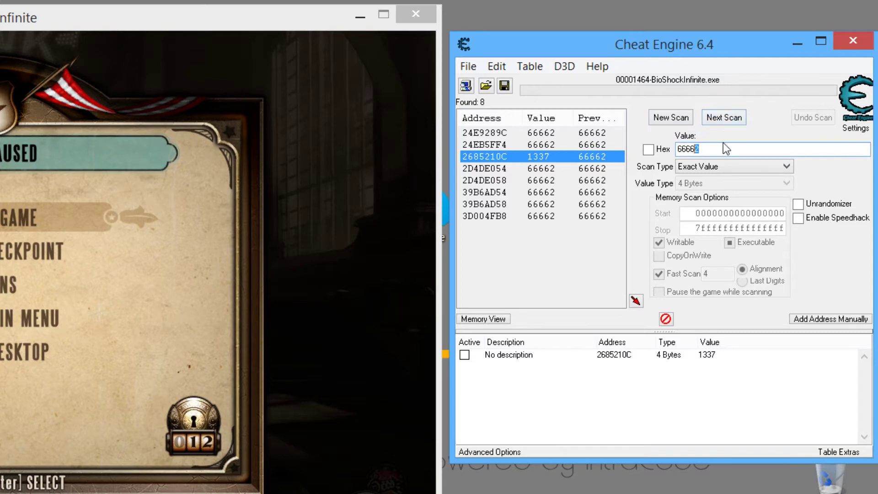
key(Right)
Copy the address 2685210C from its address list entry, leaving the entry unchanged.
click(671, 380)
click(635, 355)
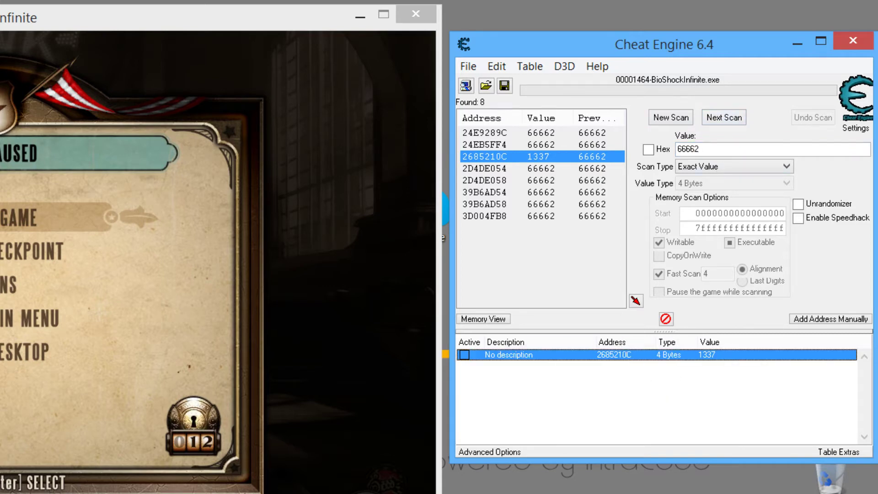
double_click(616, 354)
key(ctrl+c)
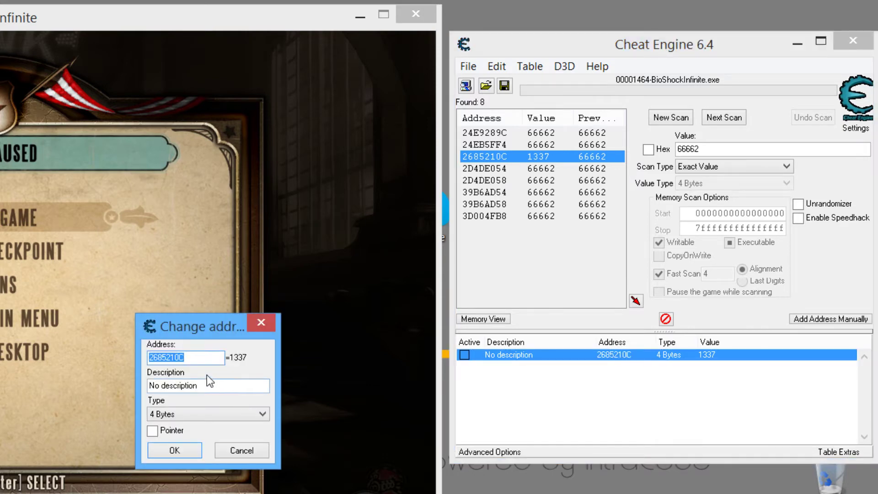
click(267, 325)
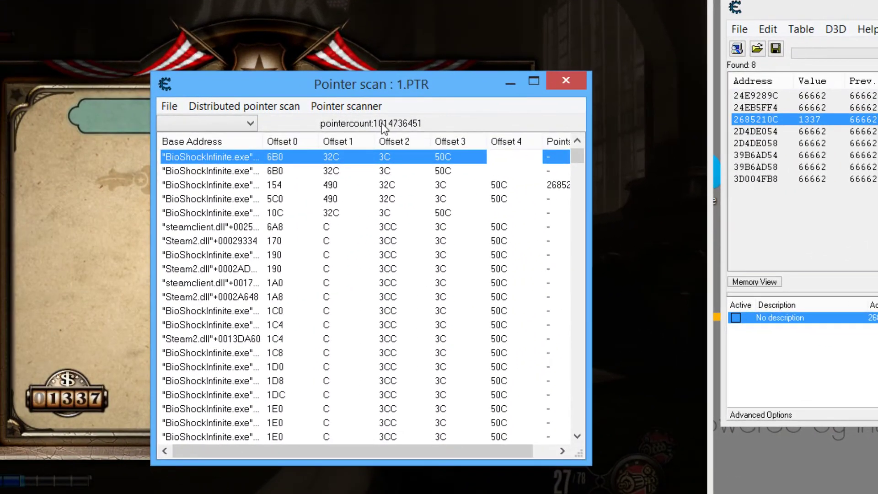
Rescan the 1.PTR pointer list for address 2685210C and store the results as 2 in the Bioshock folder.
drag(413, 84, 560, 77)
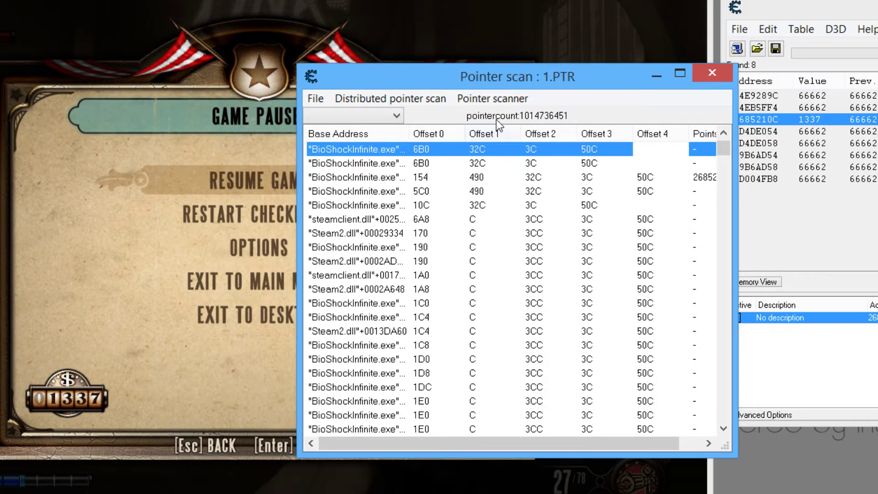
click(490, 98)
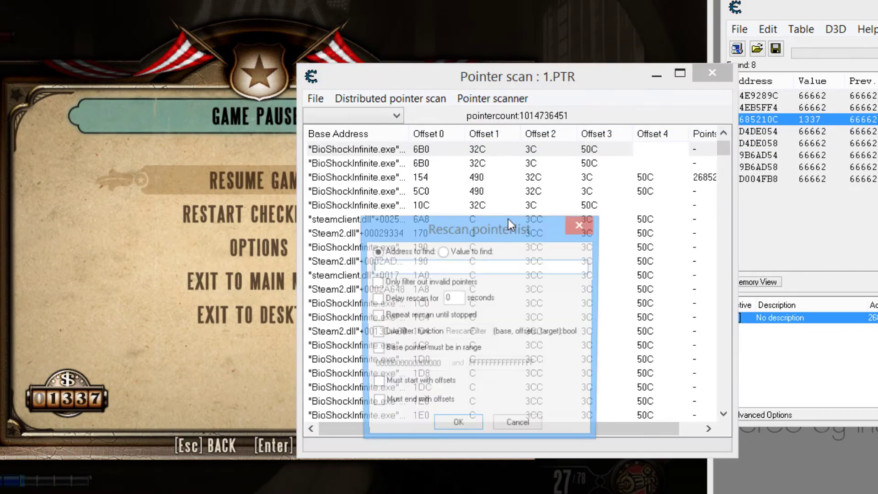
key(ctrl+v)
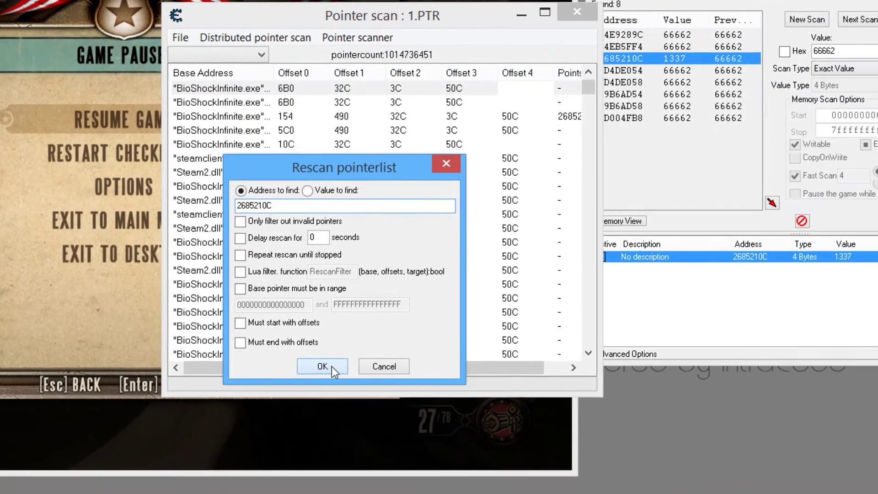
click(459, 427)
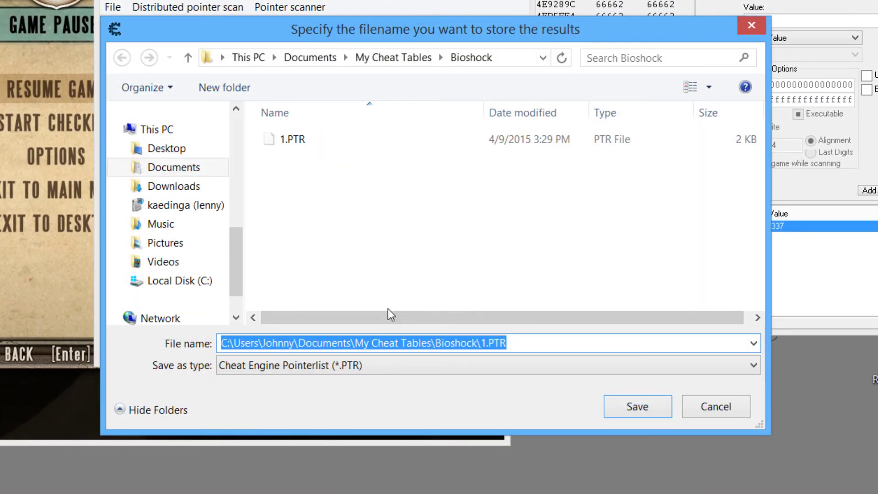
text(2)
click(638, 406)
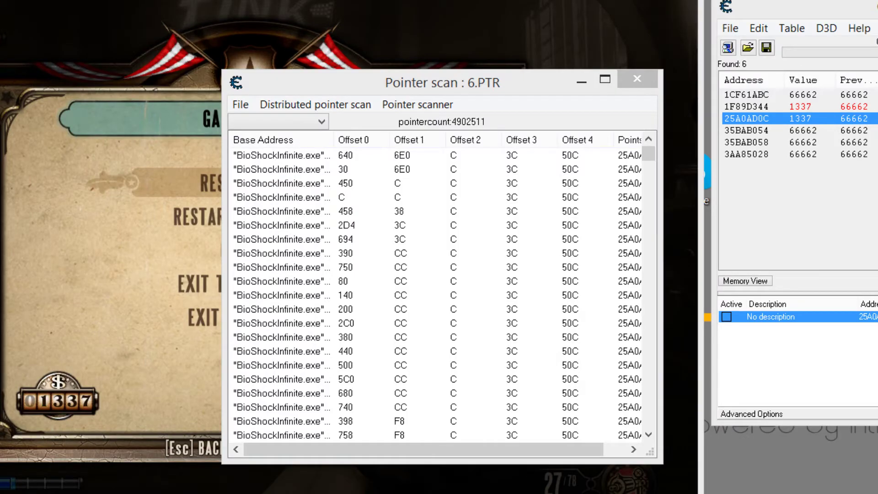
mouse_move(518, 89)
mouse_down()
mouse_move(524, 103)
mouse_move(528, 86)
mouse_up()
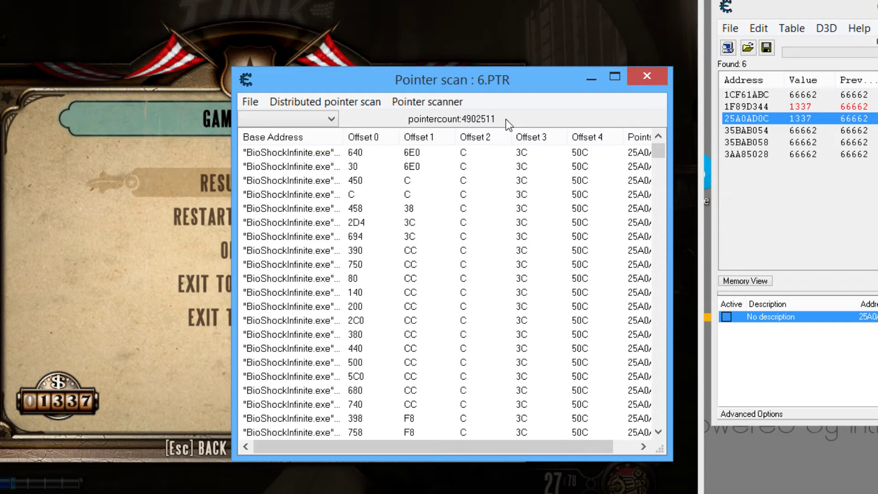
drag(506, 84, 505, 81)
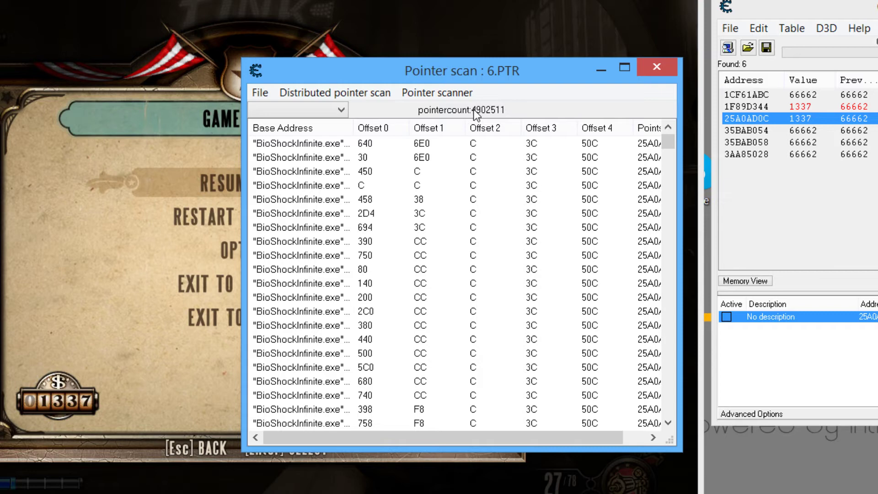
drag(505, 80, 481, 78)
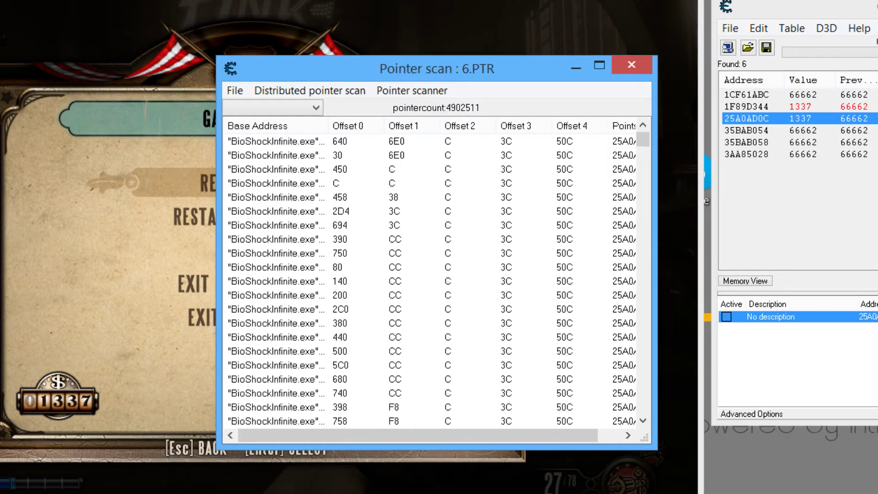
Delete the plain 25A0AD0C address entry from the address list.
click(800, 338)
key(Delete)
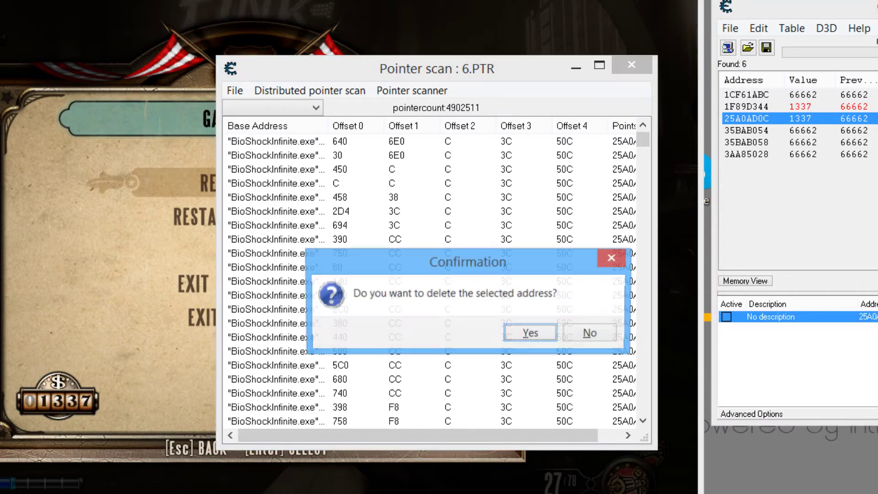
key(Return)
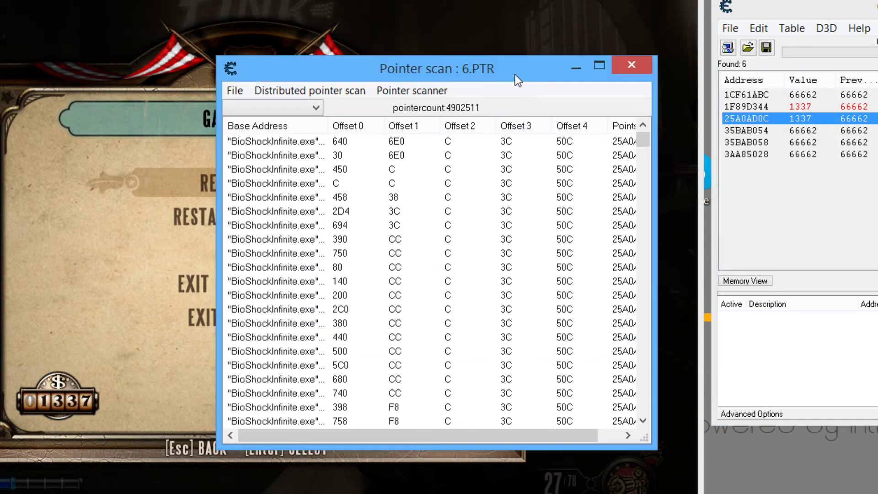
Add the 6.PTR pointer with offsets 3A8, 4F4, 1A4, 770, 50C plus three from the start of the results to the address list.
double_click(515, 75)
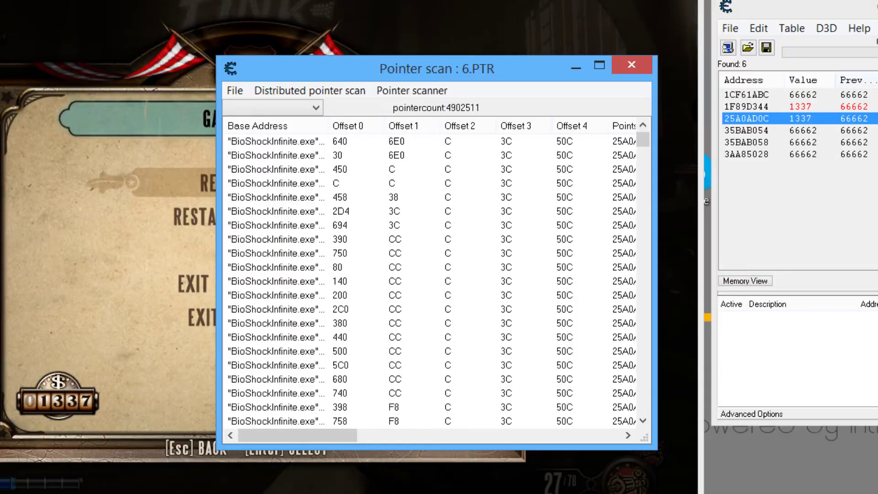
drag(493, 75, 492, 64)
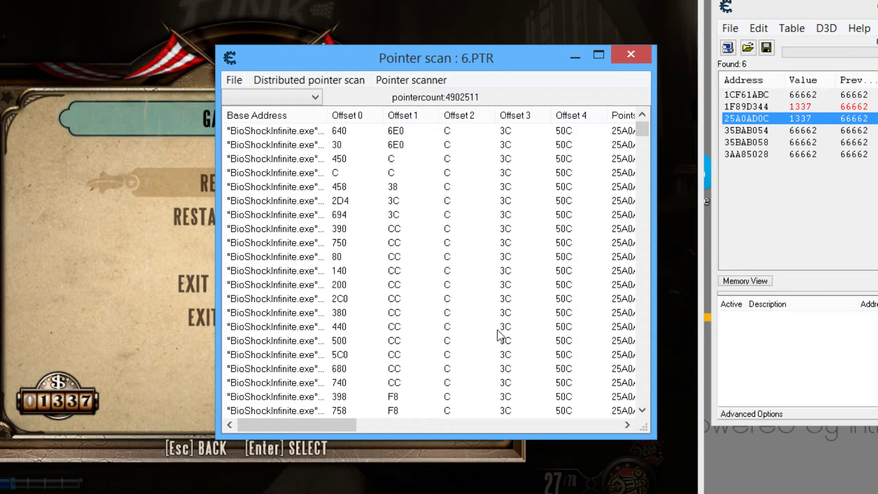
drag(641, 132, 640, 322)
double_click(541, 257)
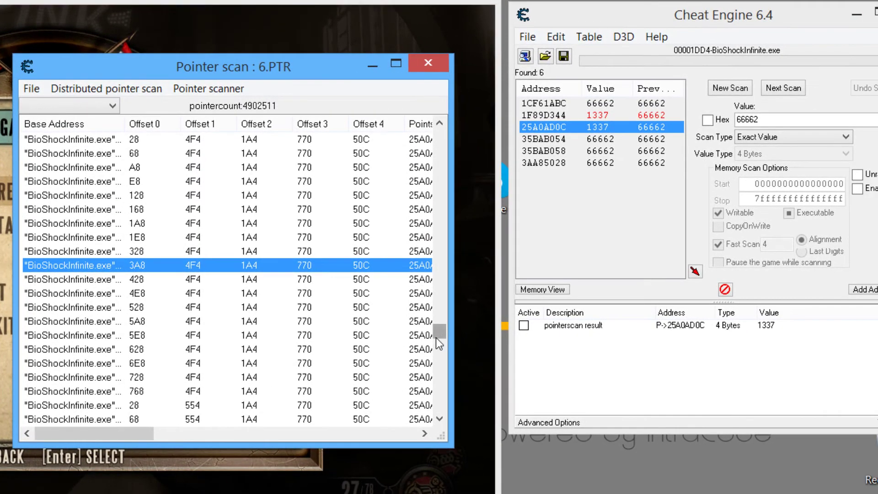
drag(438, 337, 457, 111)
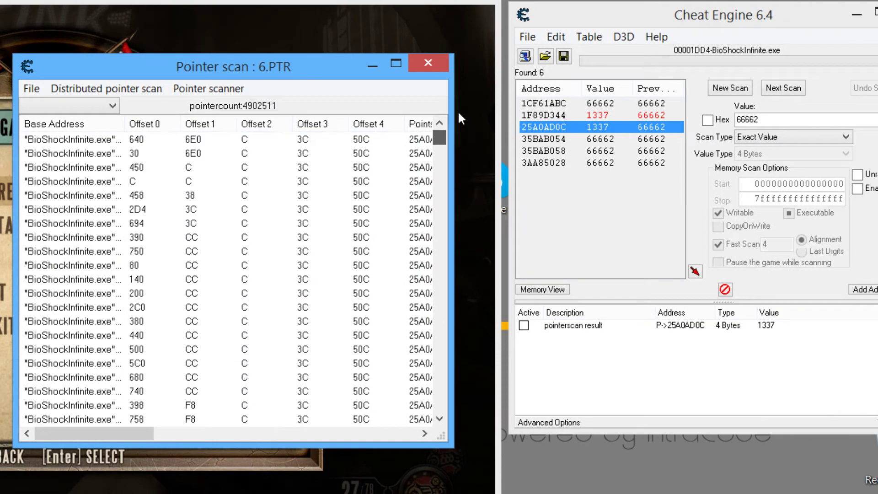
double_click(282, 145)
click(288, 168)
double_click(287, 154)
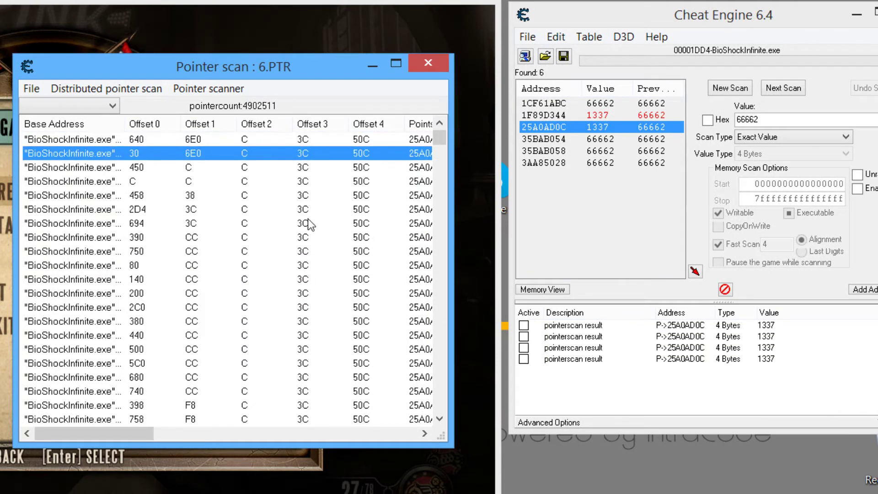
Add several more pointers from the early part of the 6.PTR results, including the one with offsets 5D0, 24C, C, 3C, 50C.
double_click(290, 293)
click(291, 349)
scroll(291, 349, down, 5)
double_click(294, 349)
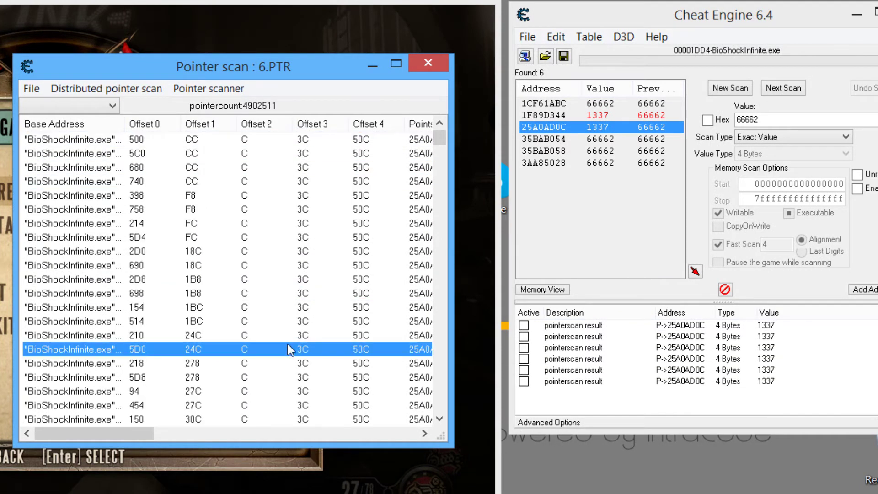
scroll(295, 350, down, 5)
double_click(295, 348)
scroll(296, 349, down, 10)
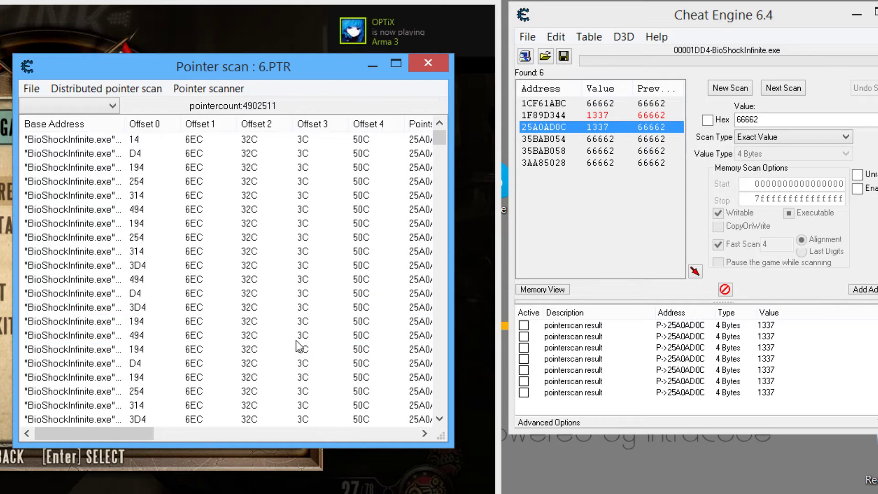
double_click(297, 363)
Add pointers near the end of the 6.PTR results whose last offsets are 588 and 50C to the address list.
drag(440, 148, 441, 405)
double_click(393, 322)
click(325, 364)
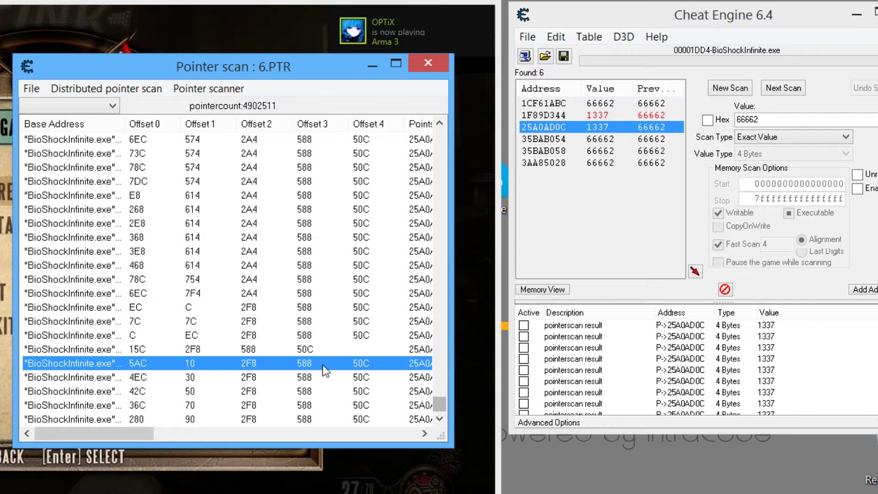
click(320, 223)
click(305, 168)
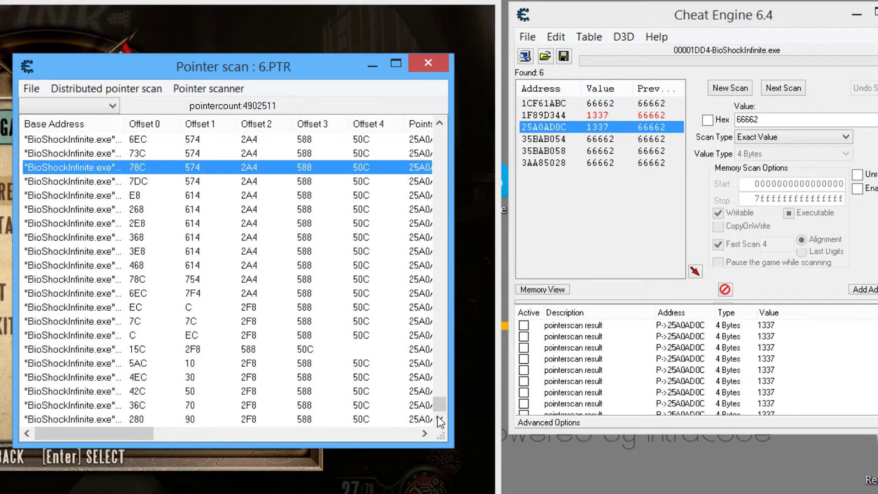
Add pointers from the part of the 6.PTR results with offset 218 followed by 50C to the address list.
drag(440, 404, 440, 187)
click(243, 213)
click(319, 294)
click(306, 196)
click(355, 198)
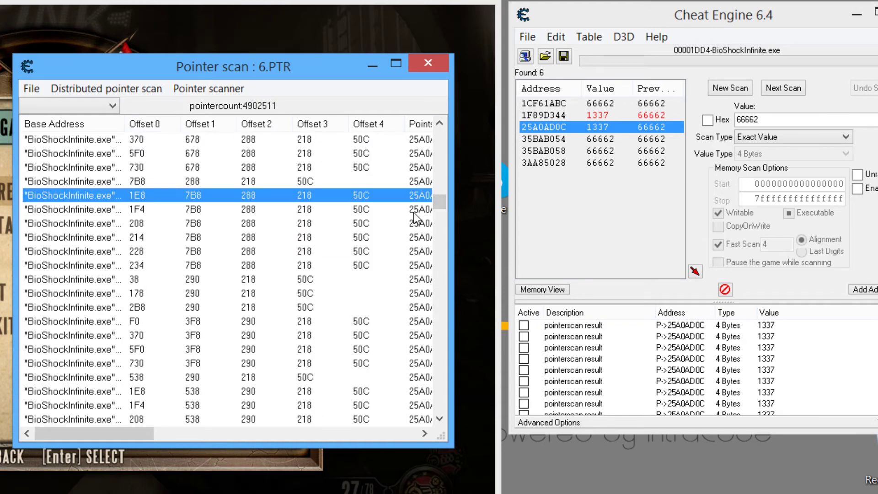
click(327, 307)
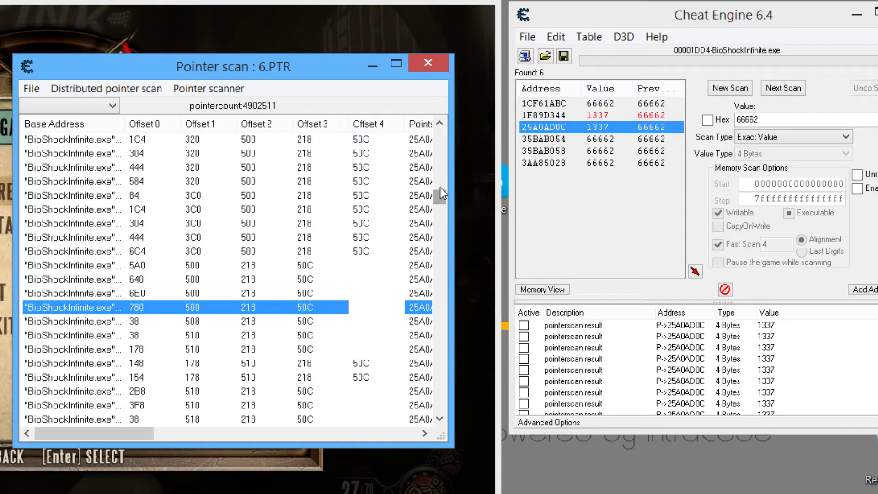
Add pointers from the 65C and 5B0 sections of the 6.PTR results, including the one with offsets 360, 364, 538, 5B0, 50C.
drag(440, 187, 440, 166)
click(260, 238)
click(287, 168)
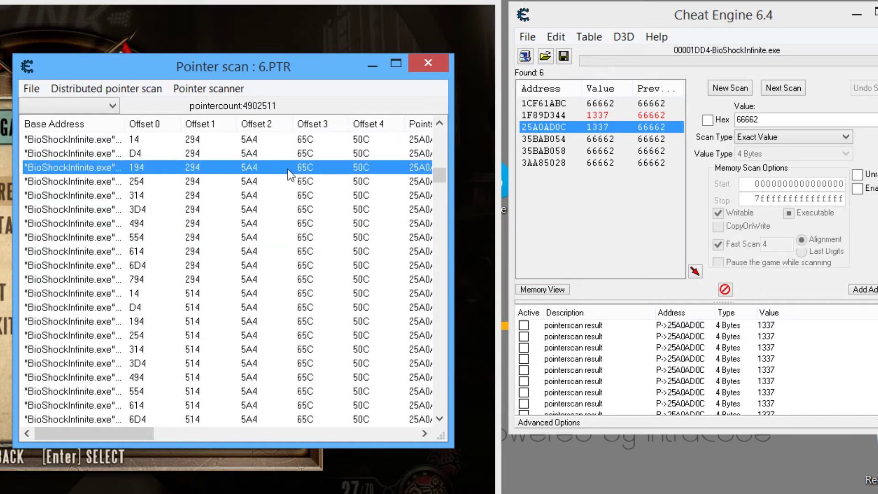
click(512, 415)
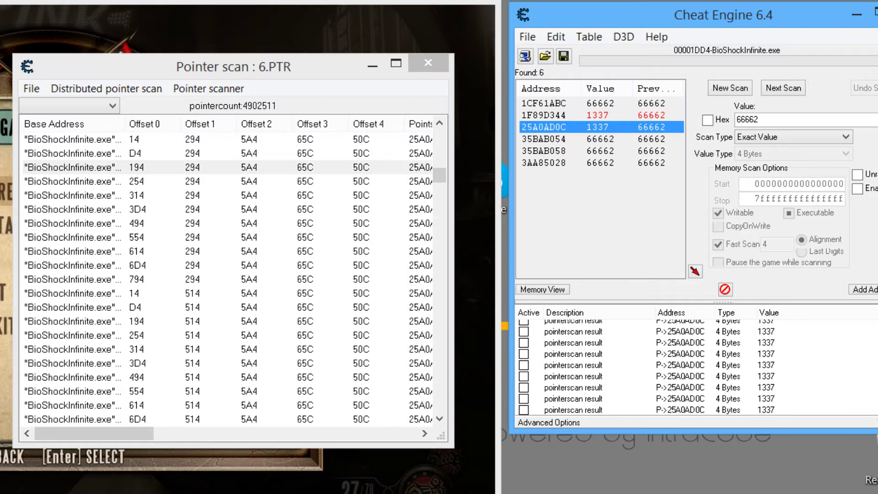
drag(441, 174, 439, 155)
click(286, 208)
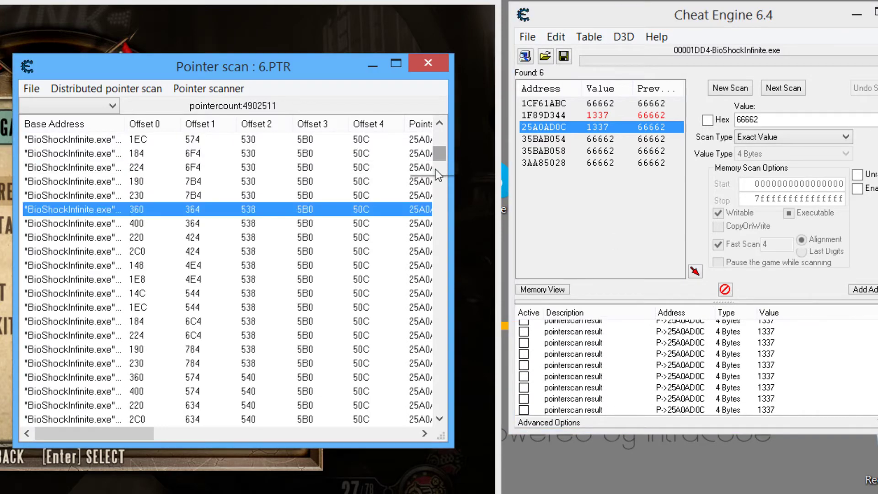
Look through more of the 6.PTR results, down to the rows with offsets BC and 50C, and return to the start of the list.
click(439, 418)
drag(438, 418, 440, 418)
click(317, 404)
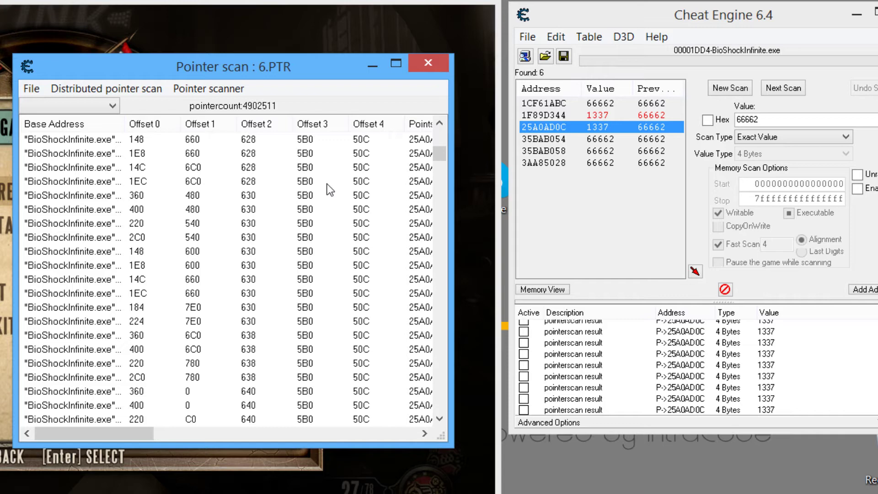
drag(439, 155, 435, 273)
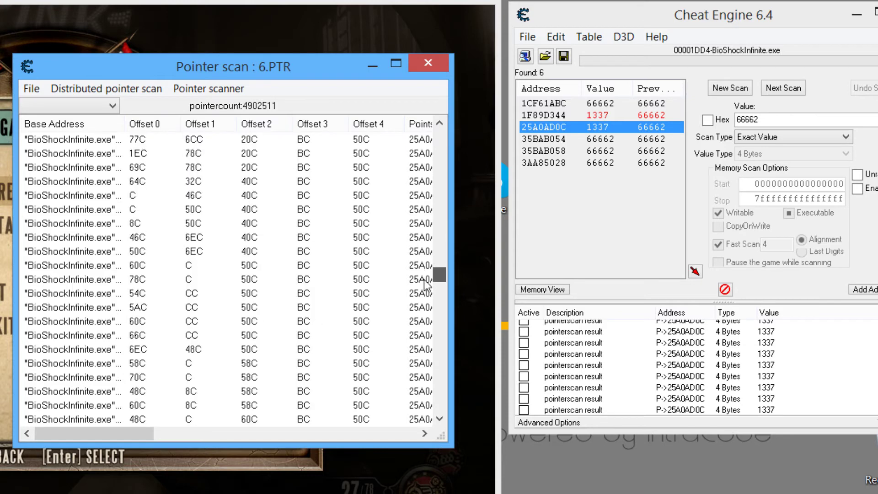
click(253, 264)
drag(439, 274, 439, 136)
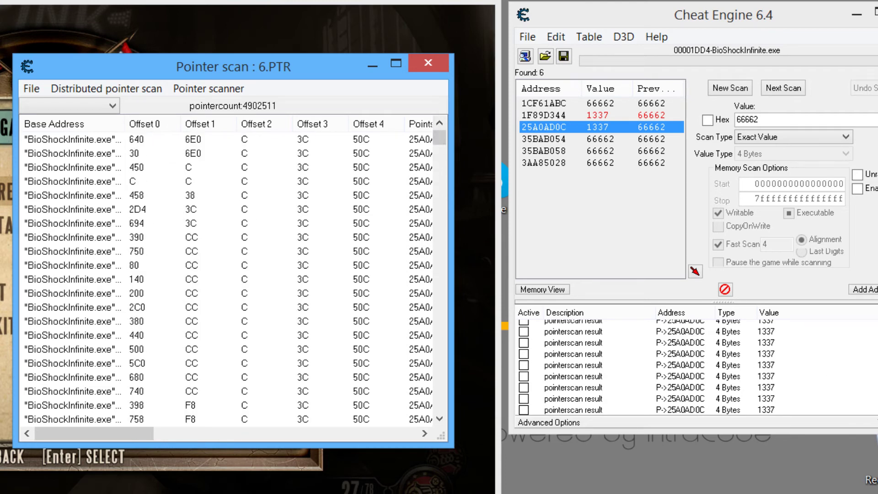
Minimize the 6.PTR pointer scan window and review the pointerscan result entries in the address list.
key(alt+Tab)
scroll(646, 365, down, 2)
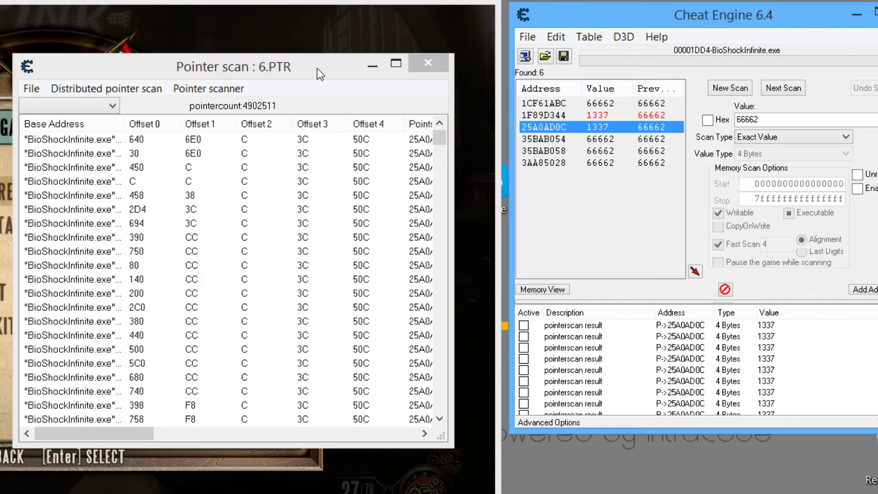
drag(317, 68, 337, 97)
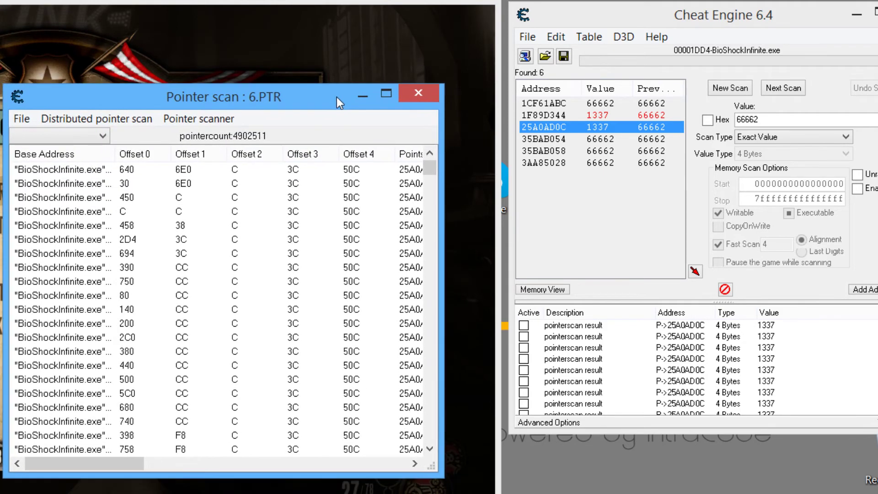
click(362, 96)
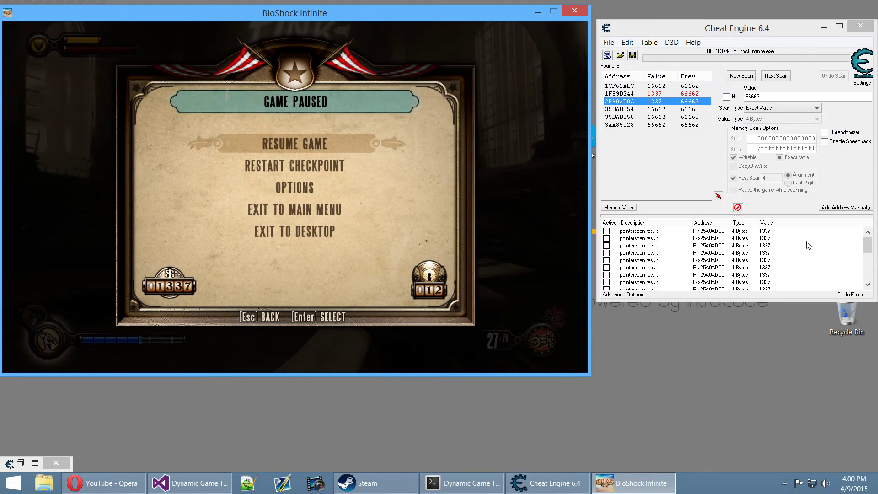
drag(868, 247, 872, 284)
scroll(872, 284, up, 5)
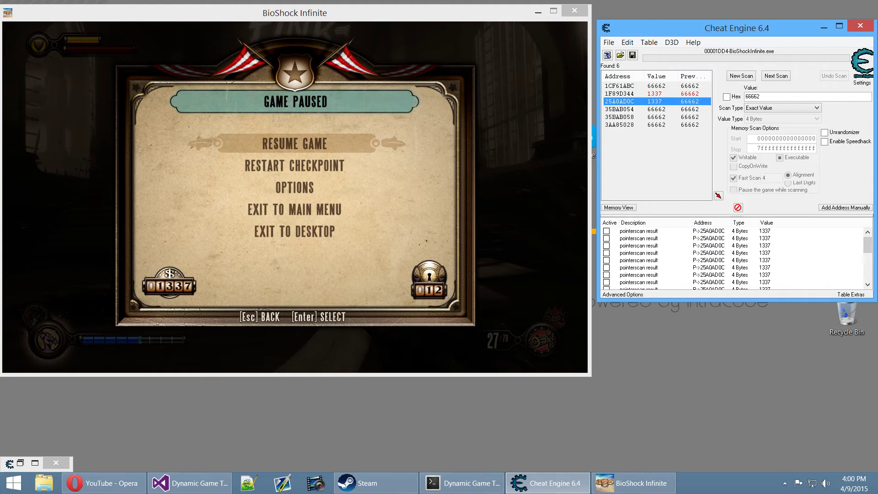
Close the BioShock Infinite game and clear the old results by starting a new scan.
click(575, 10)
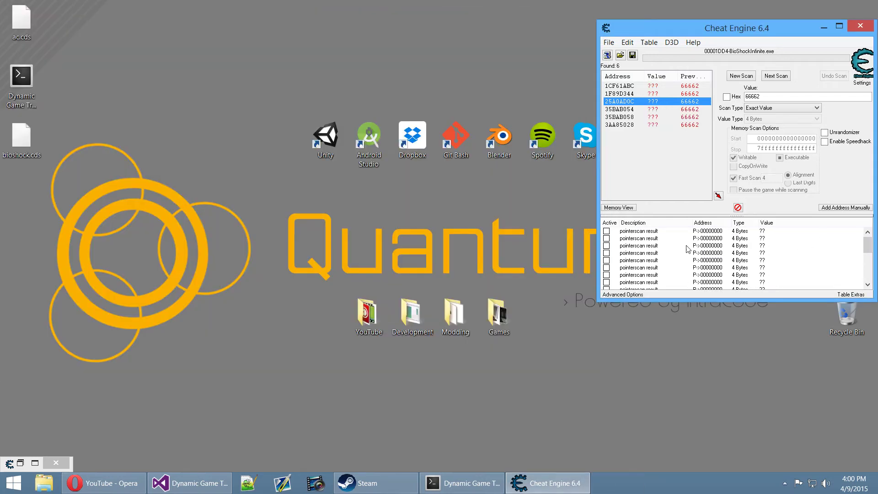
click(741, 77)
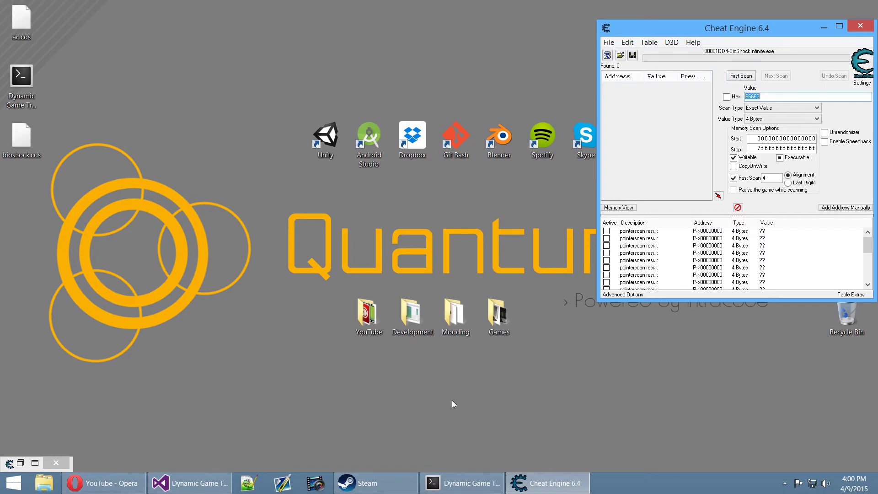
Switch to Steam and relaunch BioShock Infinite from the library.
click(368, 483)
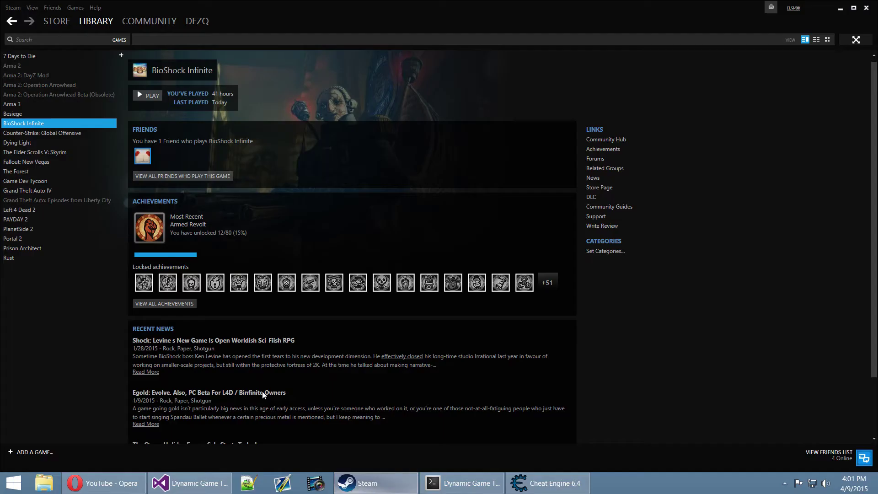
click(141, 95)
click(465, 265)
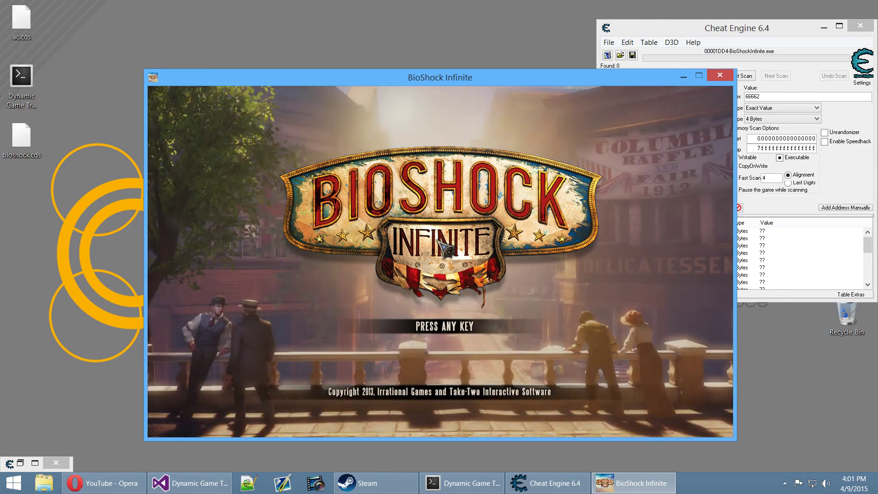
Load the saved main game from the title screen and move the game window clear of Cheat Engine.
key(Return)
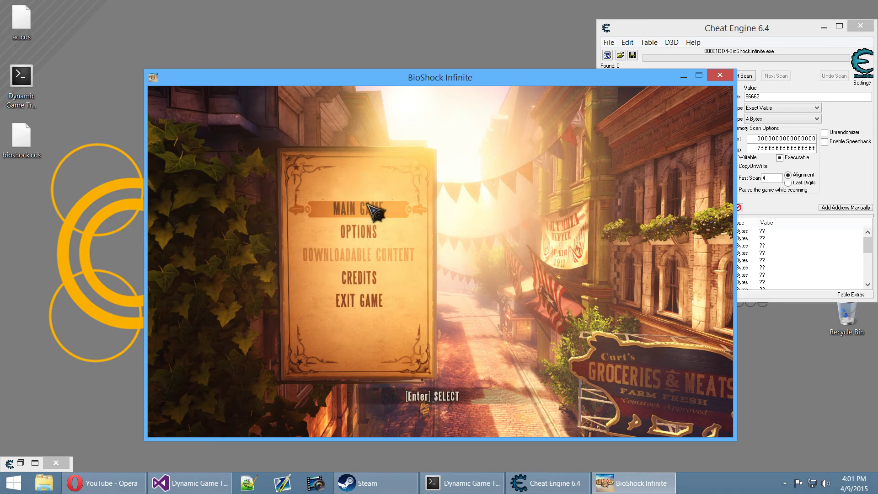
click(375, 212)
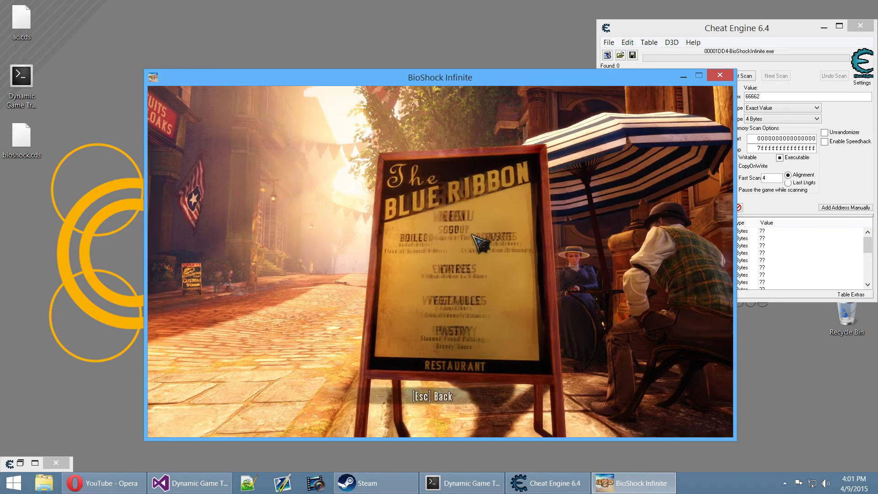
click(441, 273)
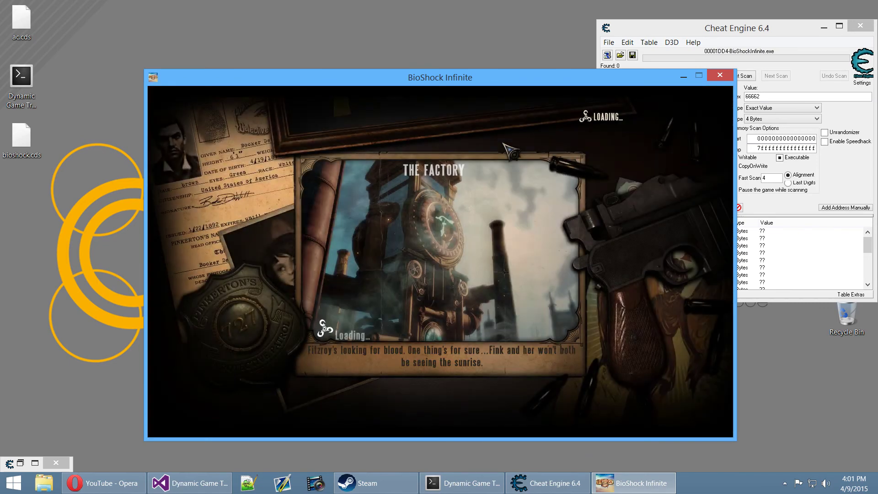
drag(513, 77, 377, 18)
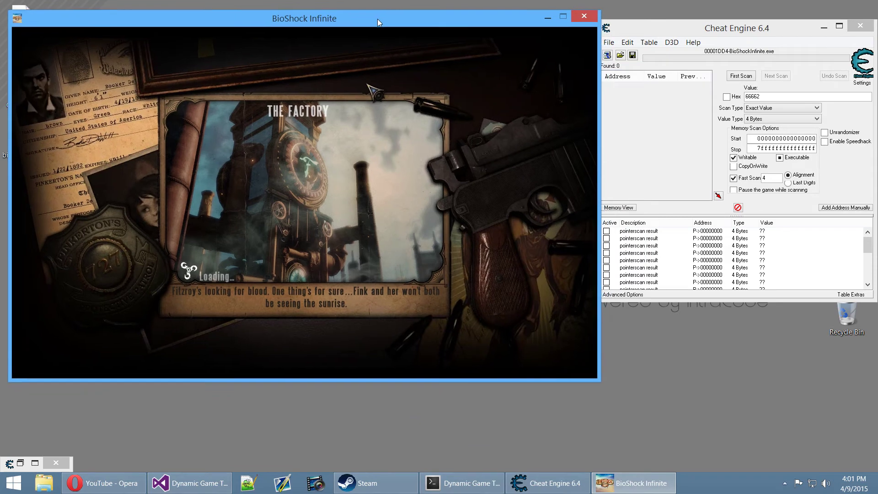
Look through the pointerscan result entries in Cheat Engine's address list while the game loads.
click(858, 249)
scroll(858, 249, down, 5)
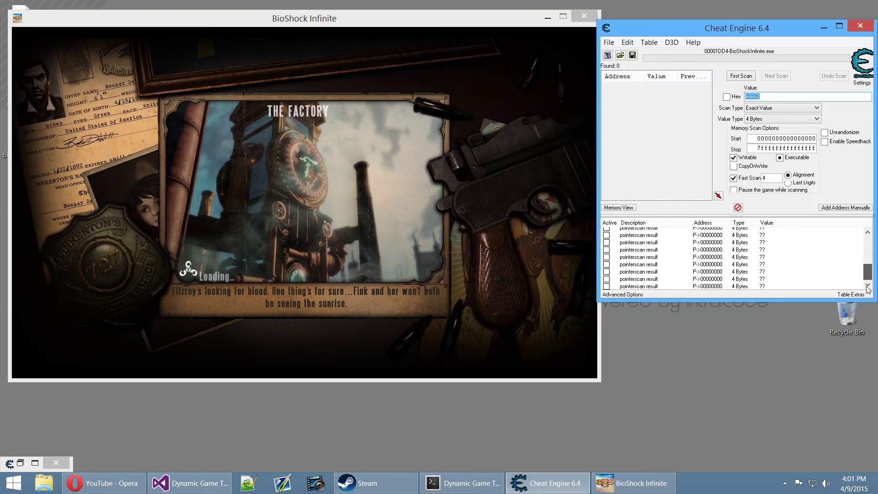
scroll(860, 261, up, 3)
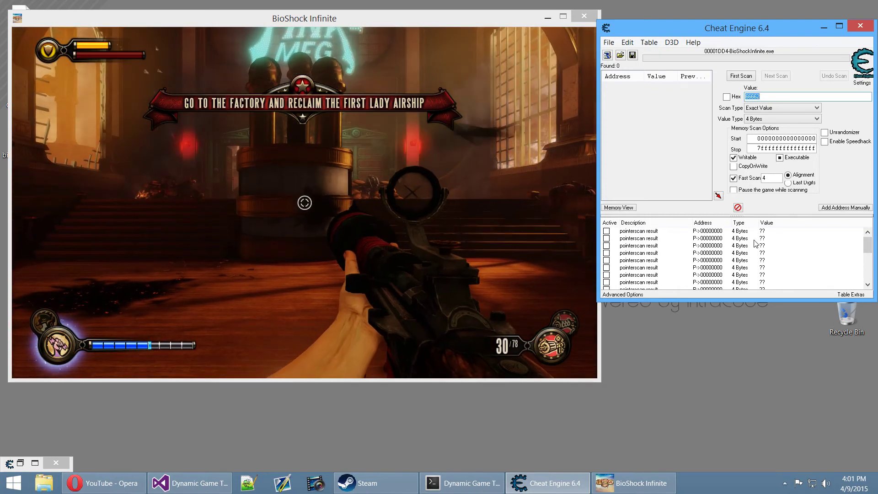
With the game paused, attach Cheat Engine to the 00001B08-BioShockInfinite.exe process and keep the current address list.
click(425, 230)
key(Escape)
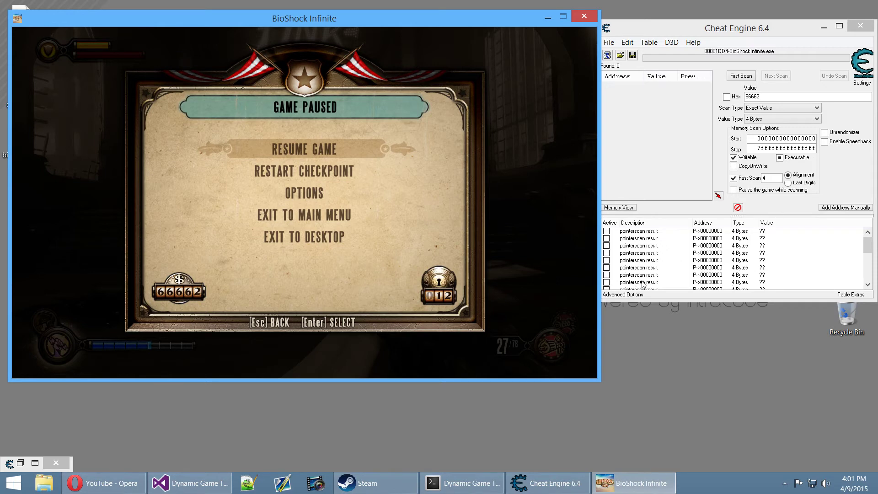
click(607, 55)
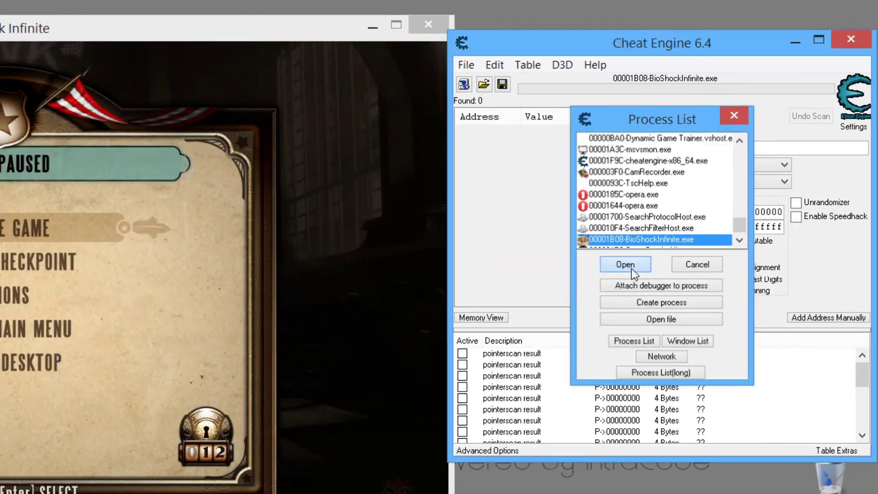
click(625, 265)
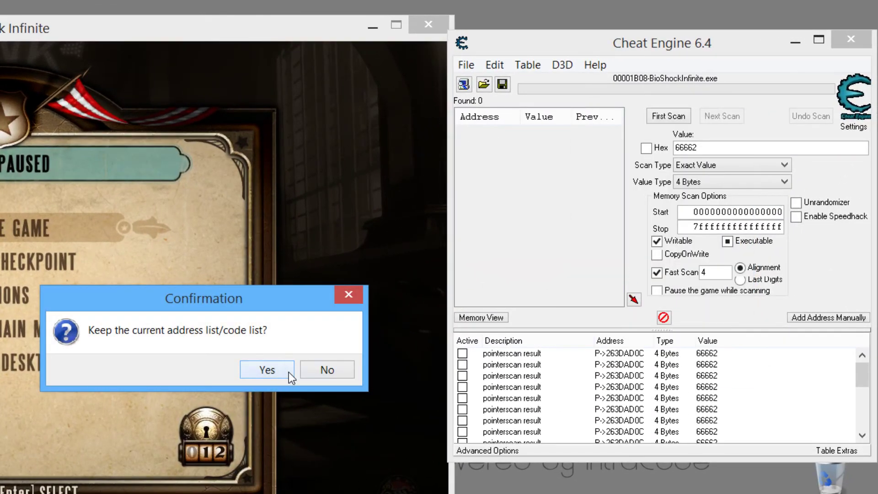
click(267, 370)
Check the addresses and values of the pointerscan result entries throughout the address list against the money shown in the paused game.
mouse_move(861, 375)
mouse_down()
mouse_move(856, 427)
mouse_move(849, 426)
mouse_move(847, 374)
mouse_move(844, 442)
mouse_move(857, 362)
mouse_move(859, 435)
mouse_move(861, 380)
mouse_up()
click(631, 354)
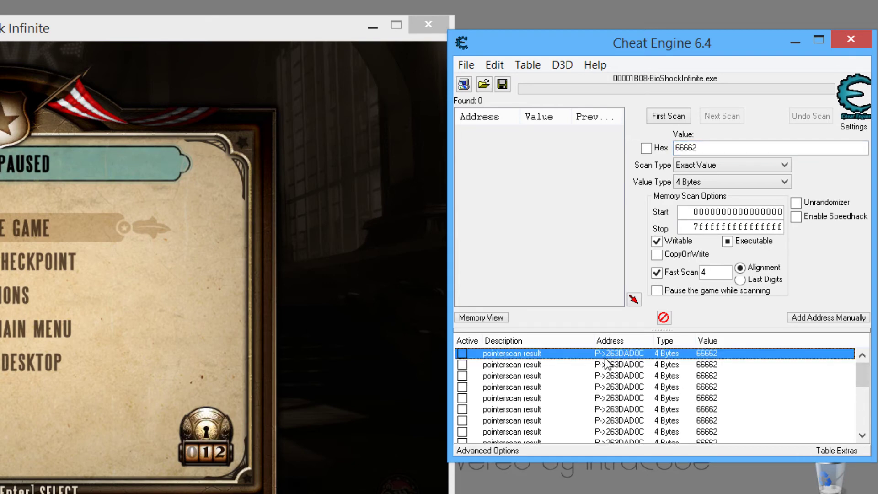
click(607, 365)
click(622, 353)
click(626, 364)
scroll(626, 402, down, 5)
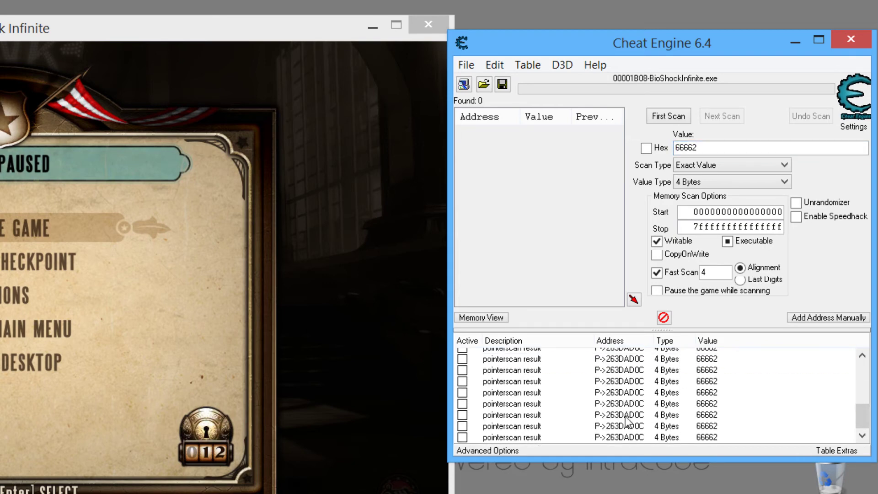
scroll(625, 421, up, 5)
click(619, 353)
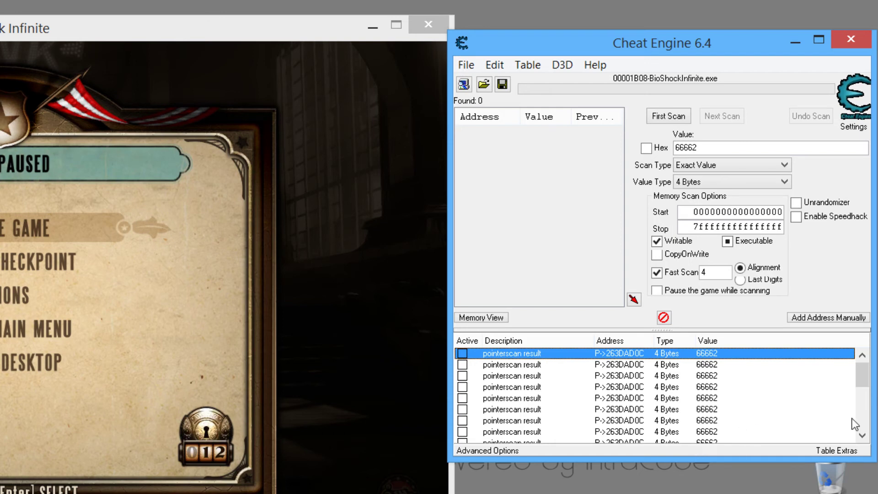
mouse_move(873, 386)
mouse_down()
mouse_move(868, 411)
mouse_move(869, 382)
mouse_up()
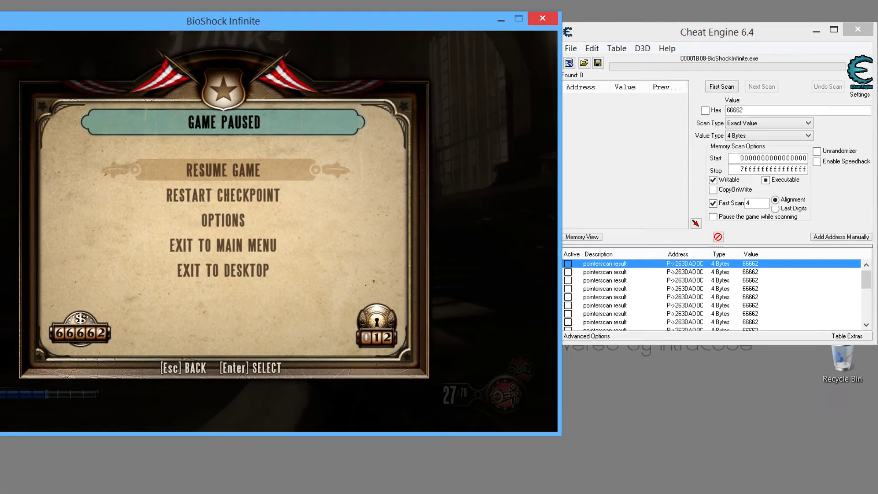
Close BioShock Infinite, relaunch it from the Steam library with the Play BioShock Infinite option, and minimize Steam.
click(427, 25)
click(366, 483)
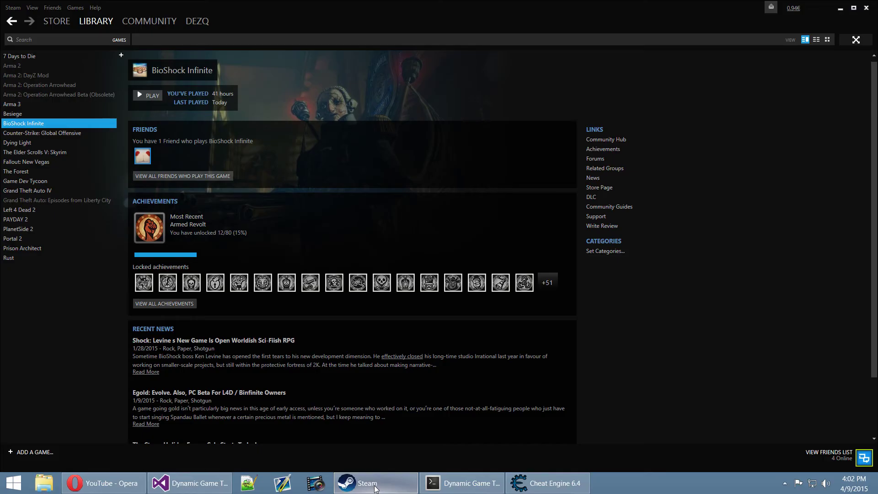
click(154, 95)
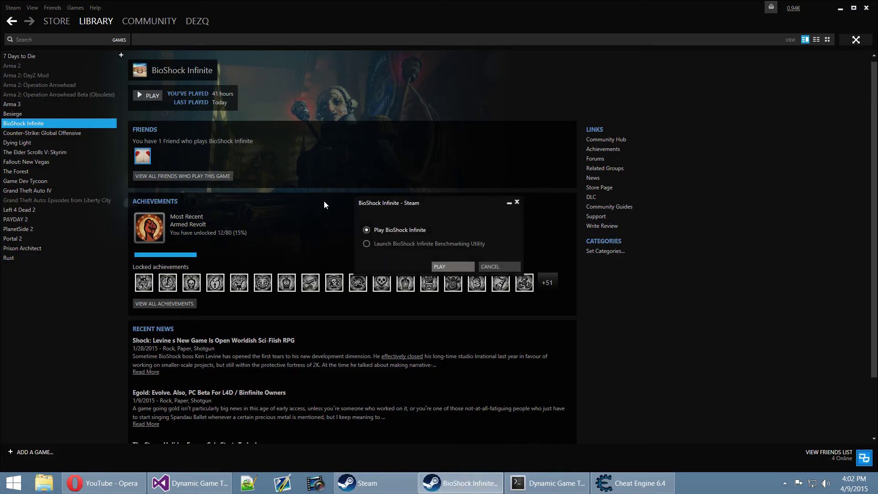
click(447, 266)
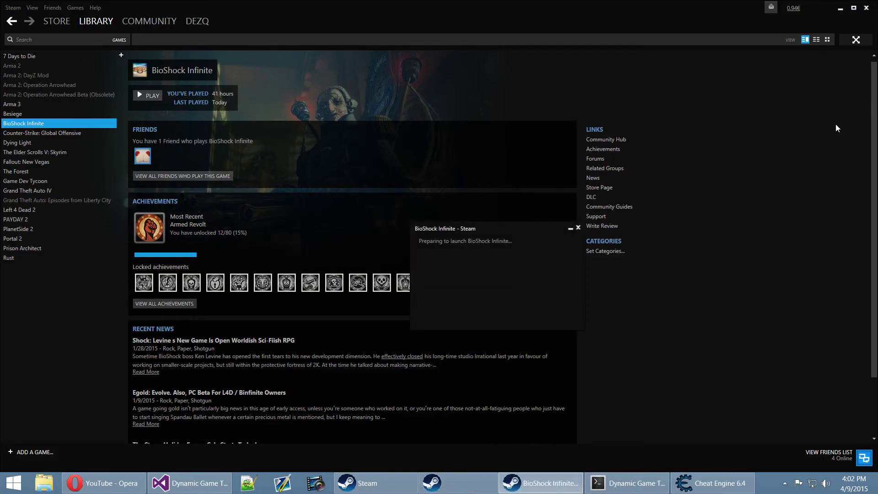
click(841, 9)
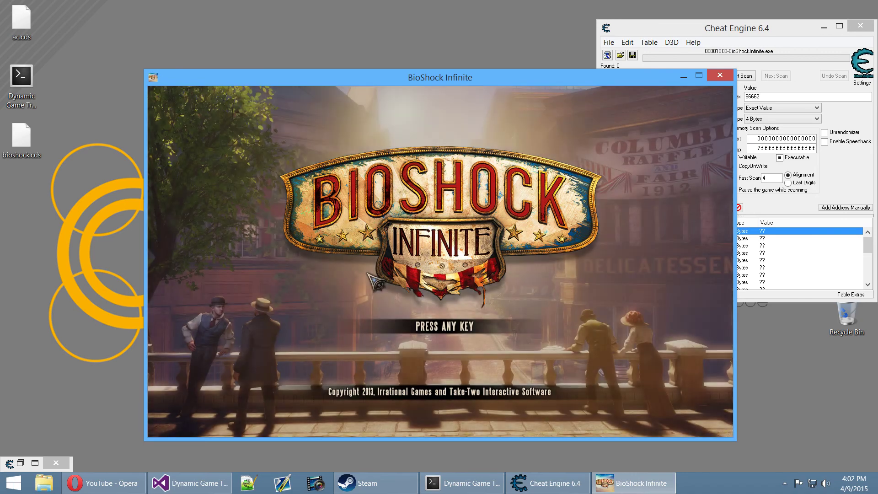
Load the saved main game again, place its window beside Cheat Engine, and pause the game.
key(Return)
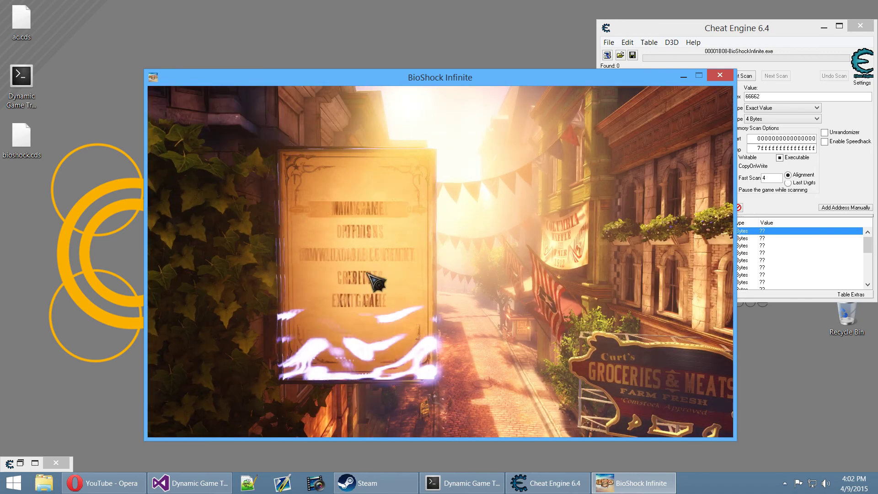
click(376, 282)
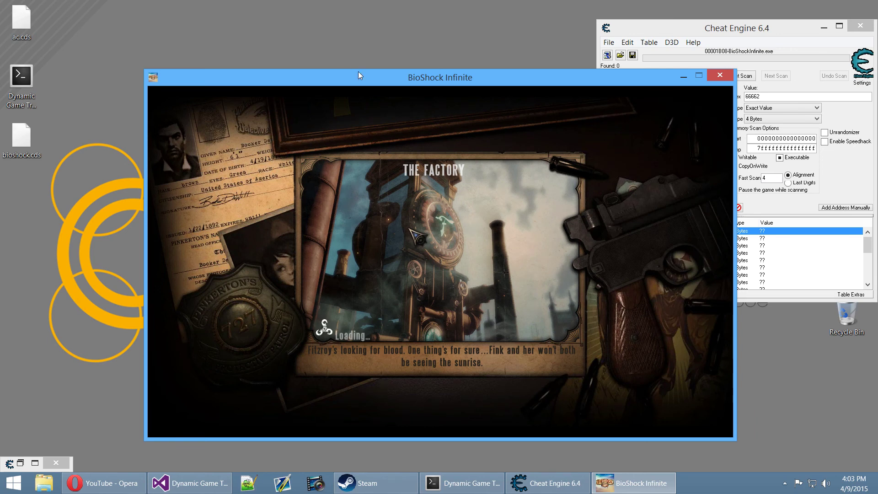
drag(365, 77, 224, 23)
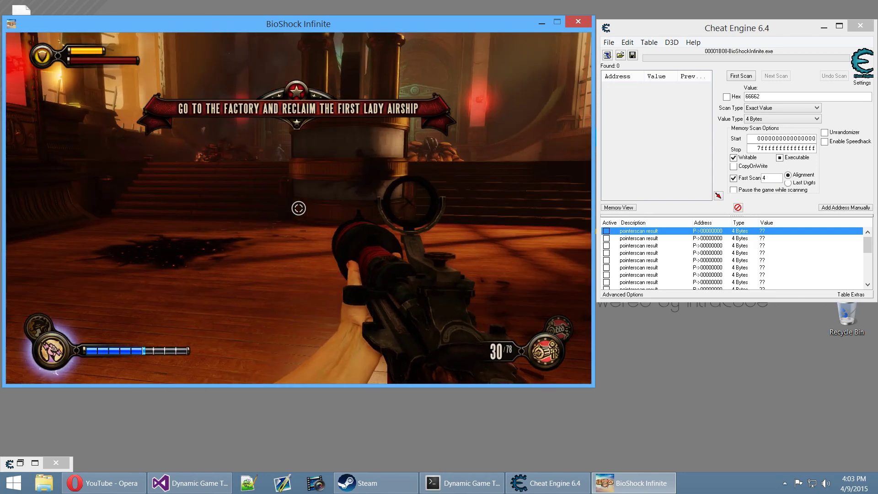
key(Escape)
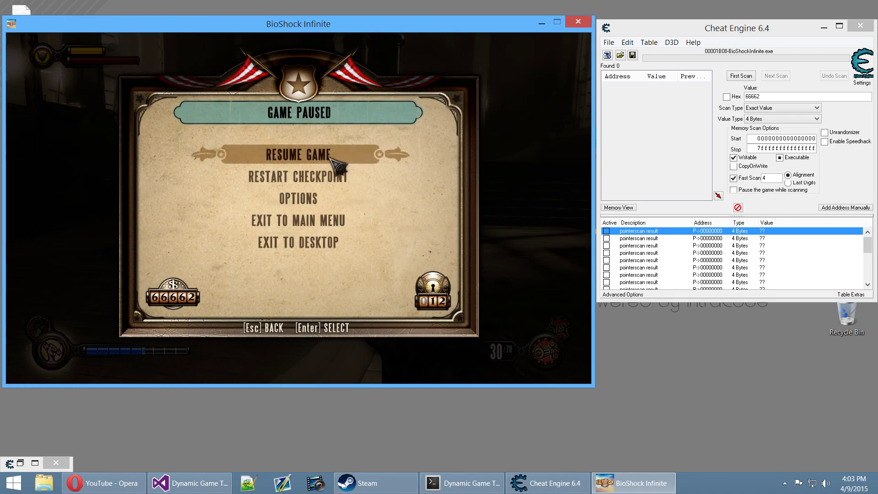
Attach Cheat Engine to the restarted game's 00000A9C-BioShockInfinite.exe process, keeping the current address list.
click(613, 133)
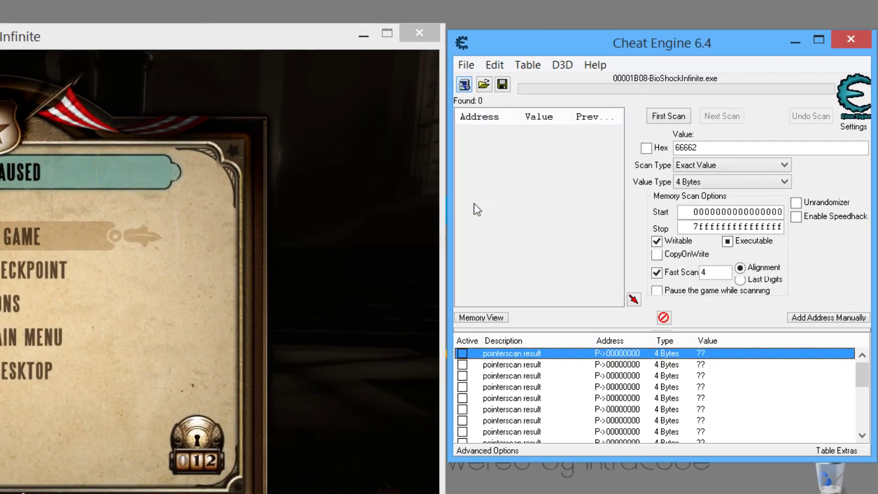
click(463, 84)
click(621, 269)
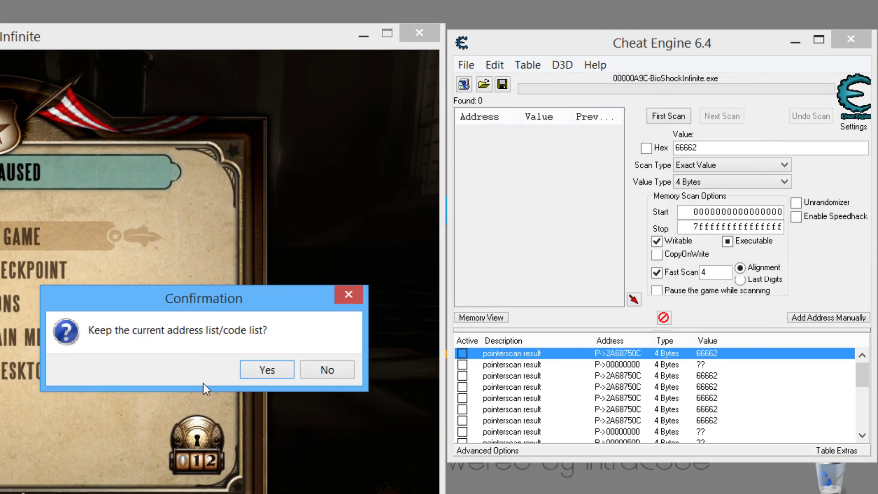
click(286, 367)
Delete the block of five adjacent pointerscan results with value ?? from the address list.
drag(862, 385, 854, 401)
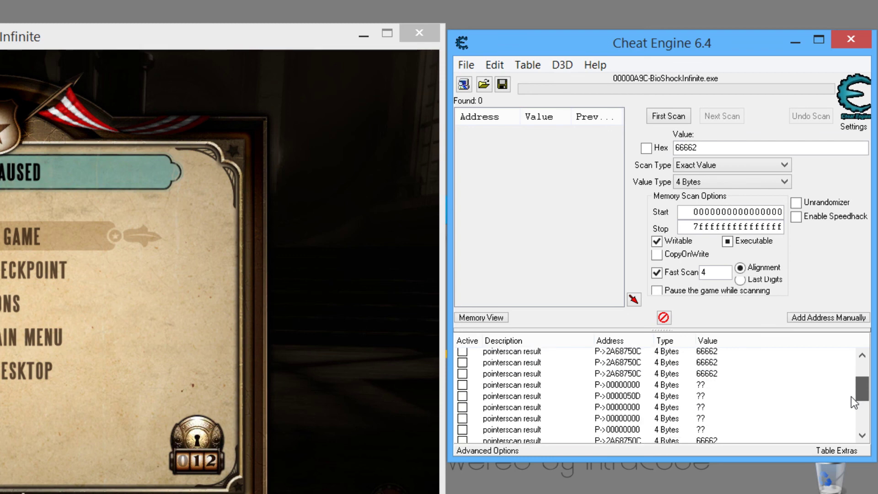
click(720, 384)
shift+click(709, 429)
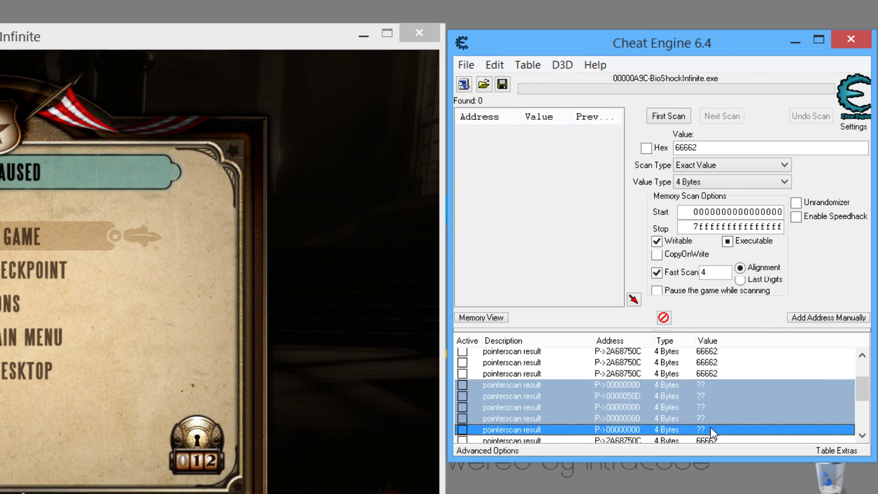
key(Delete)
key(Return)
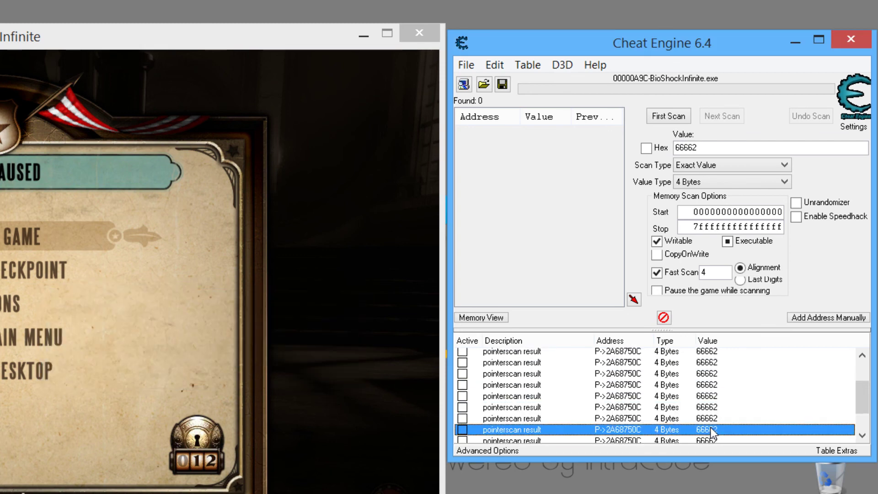
Delete the two invalid pointerscan results at address P->0000050C near the end of the address list.
click(706, 416)
shift+click(693, 427)
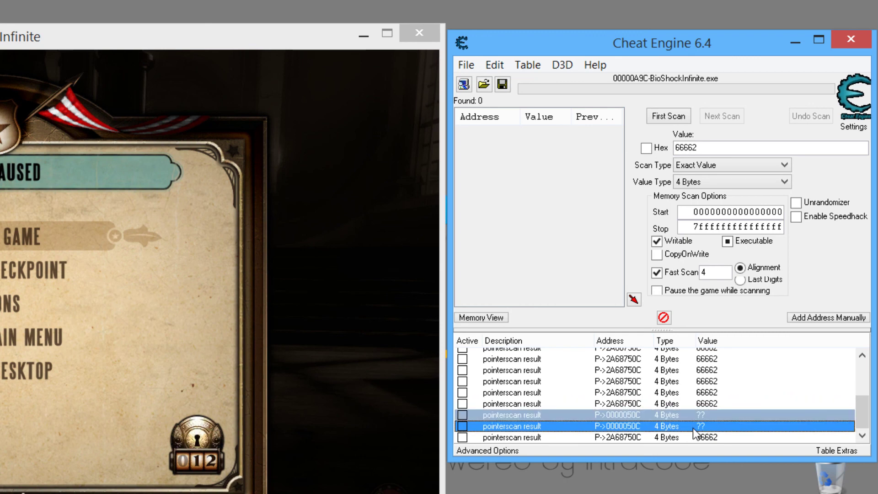
key(Delete)
key(Return)
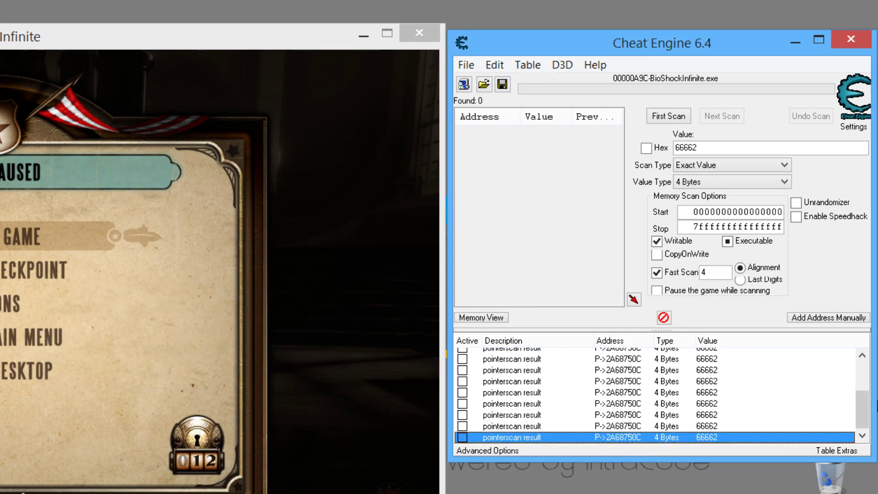
Delete the remaining pointerscan result with value ?? in the second row of the address list.
drag(862, 407, 854, 364)
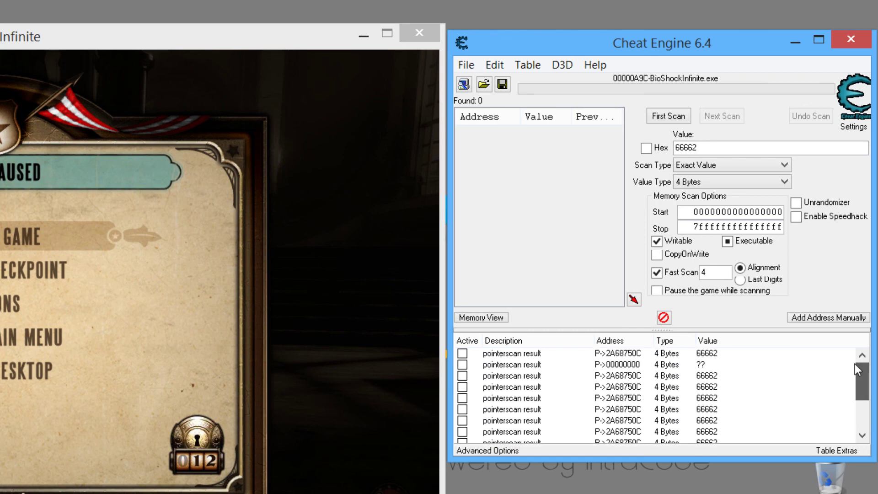
click(728, 365)
key(Delete)
key(Return)
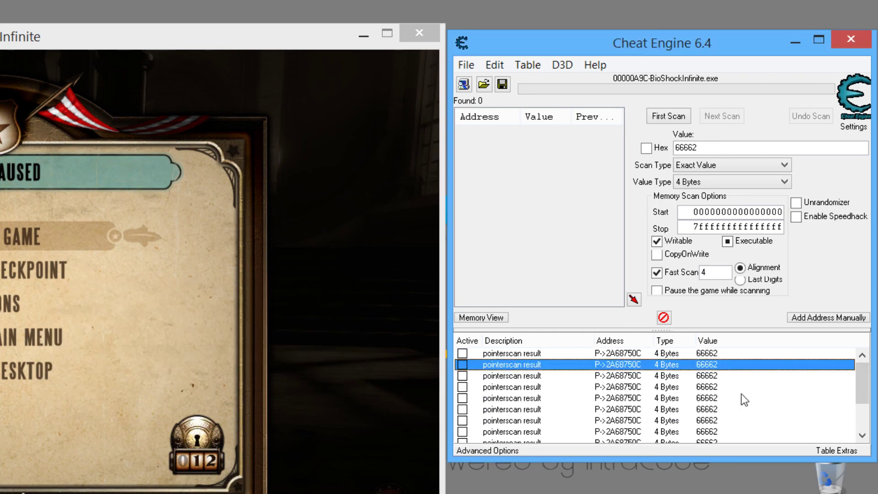
Open the address settings of the first pointerscan result to examine its base address and pointer offsets.
scroll(859, 384, up, 1)
scroll(854, 375, down, 1)
key(Up)
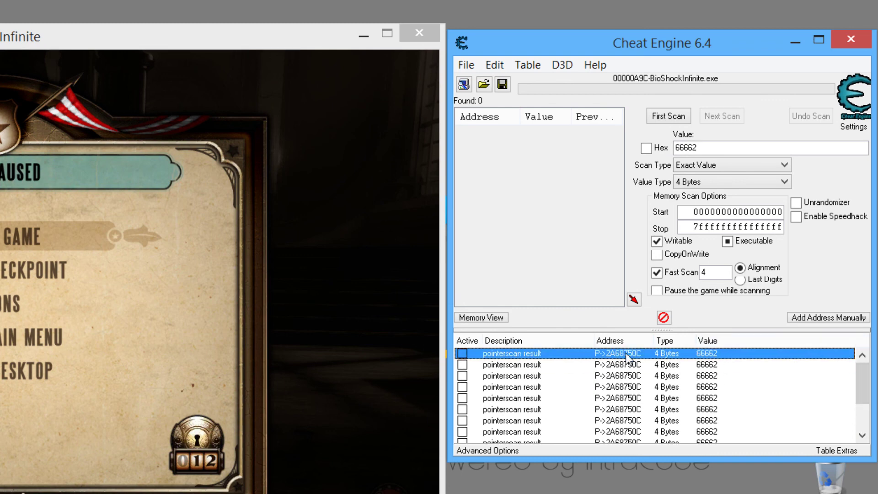
double_click(626, 357)
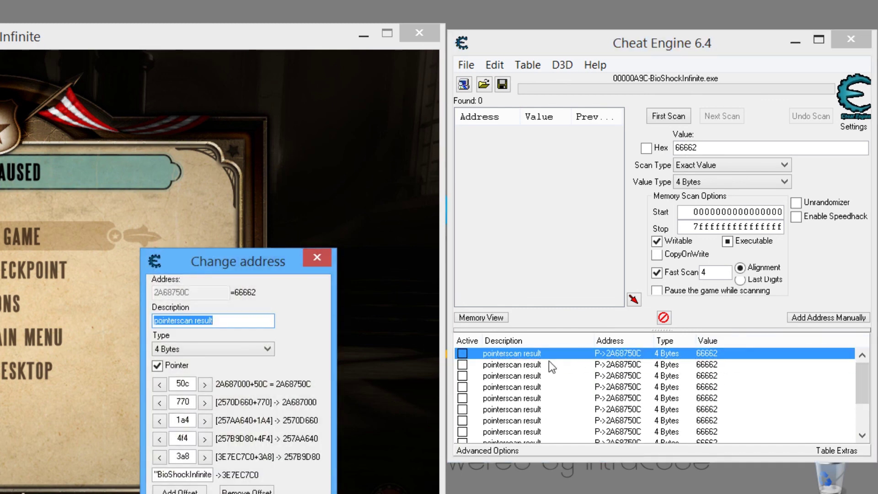